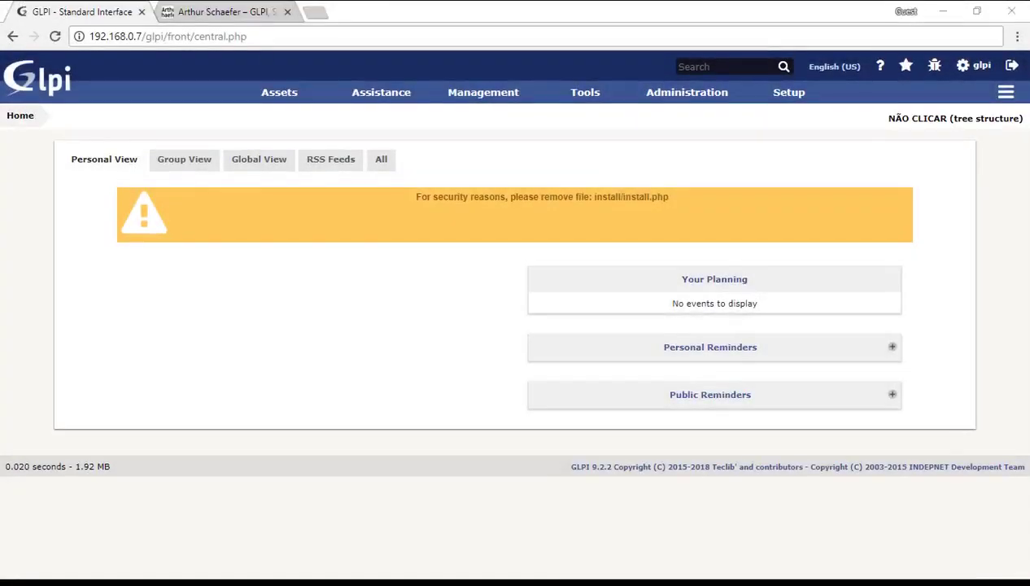
# Switch to the blog tab with the GLPI behaviors plugin post.
pyautogui.click(228, 16)
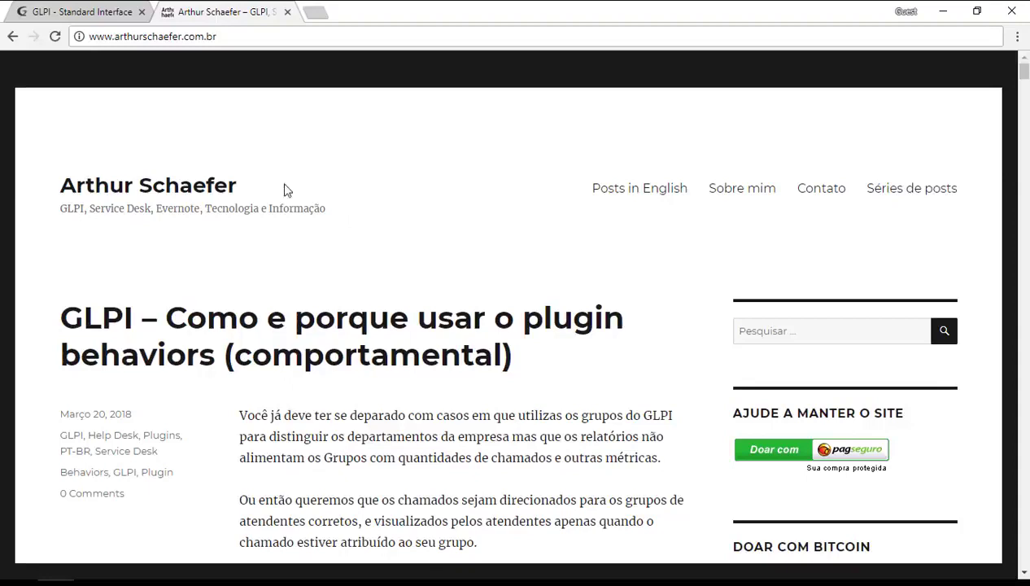
# Return to the 'GLPI - Standard Interface' tab showing the GLPI 9.2.2 home page.
pyautogui.click(98, 15)
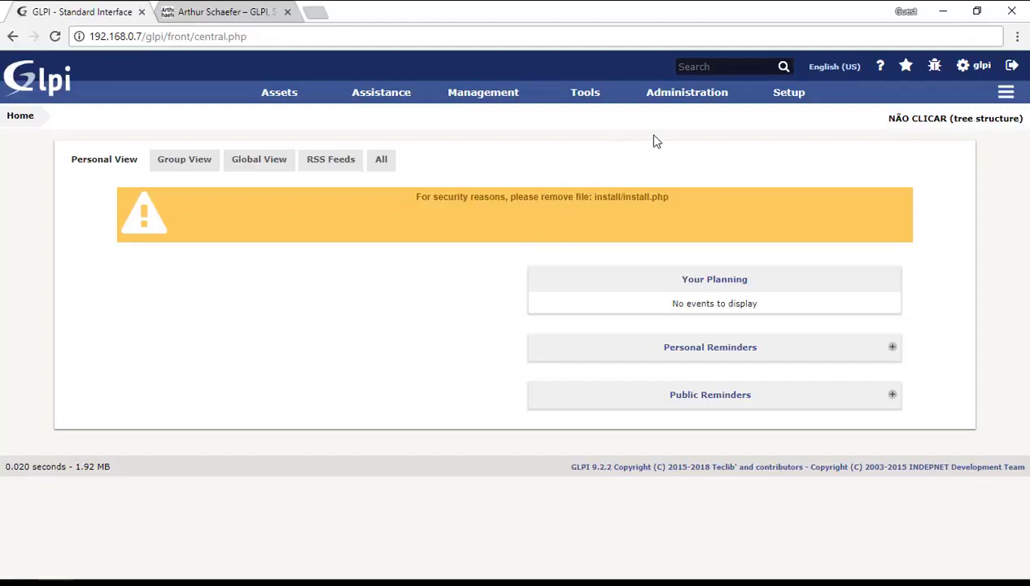
# In Setup > Notifications, set followups and followups via ajax calls to Yes and save.
pyautogui.moveTo(768, 97)
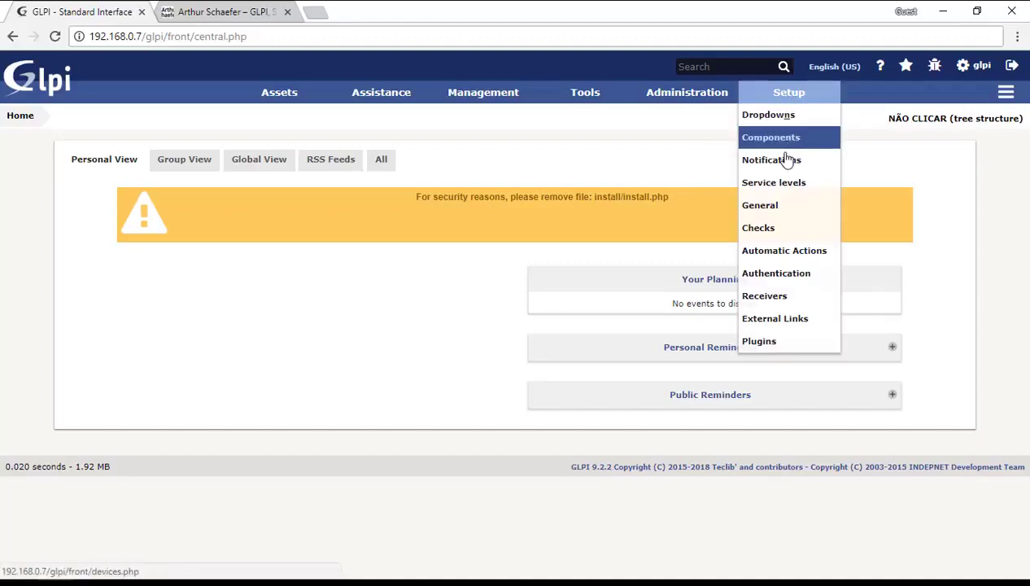
pyautogui.click(786, 161)
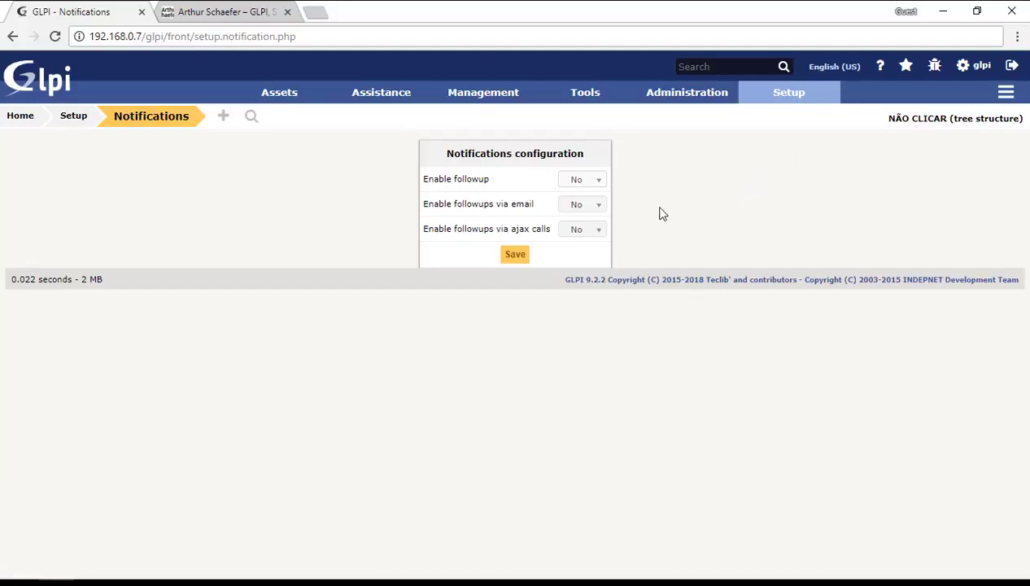
pyautogui.click(580, 180)
pyautogui.click(577, 211)
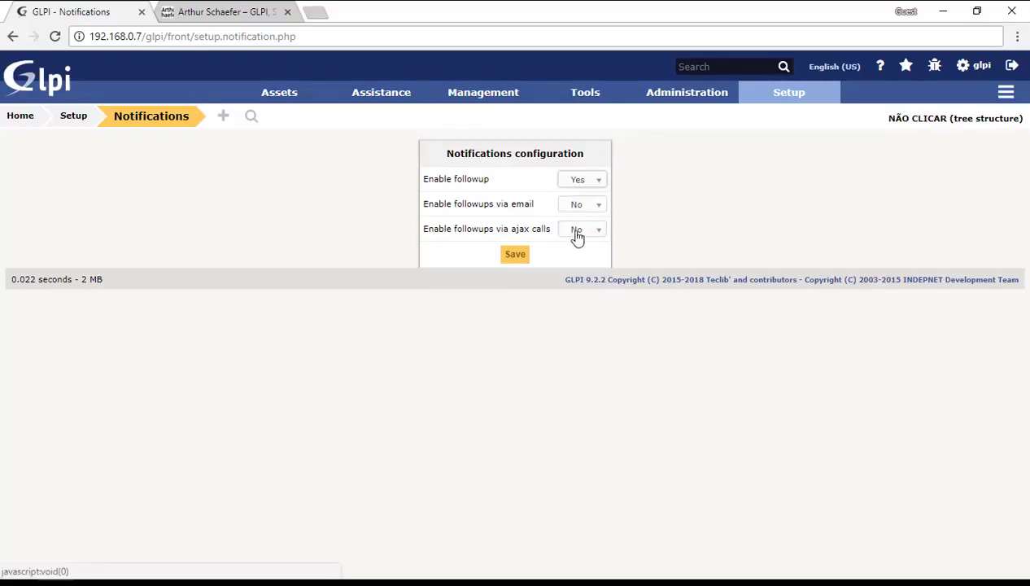
pyautogui.click(577, 231)
pyautogui.click(584, 259)
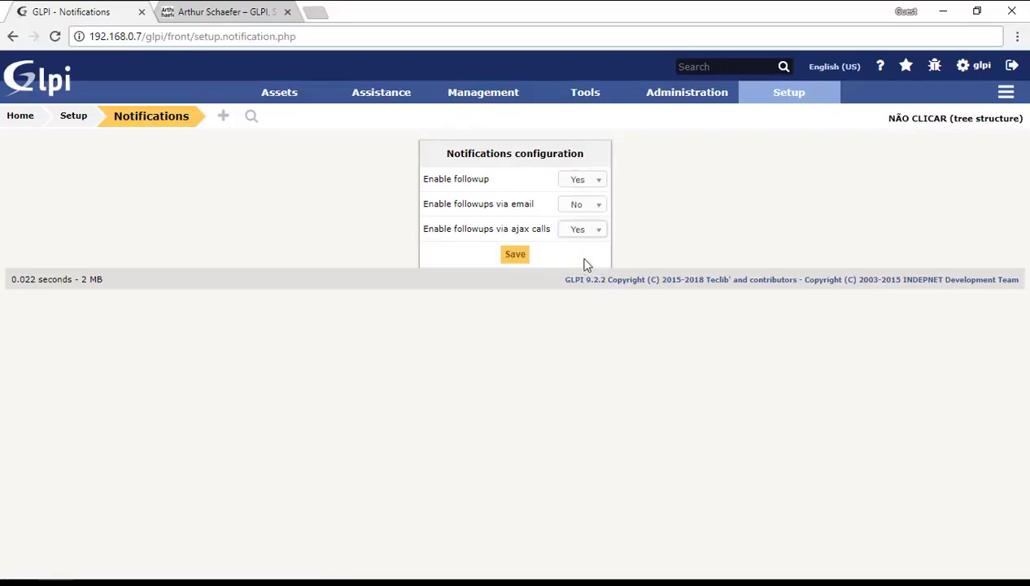
pyautogui.click(523, 257)
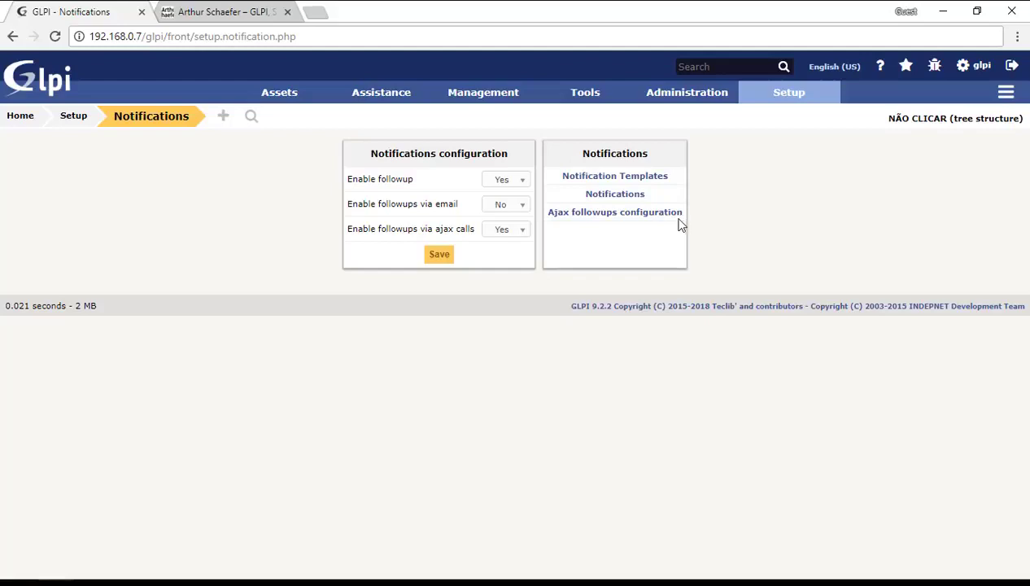
# In the ajax followups configuration, set the default notification sound to Sound A and save.
pyautogui.click(647, 214)
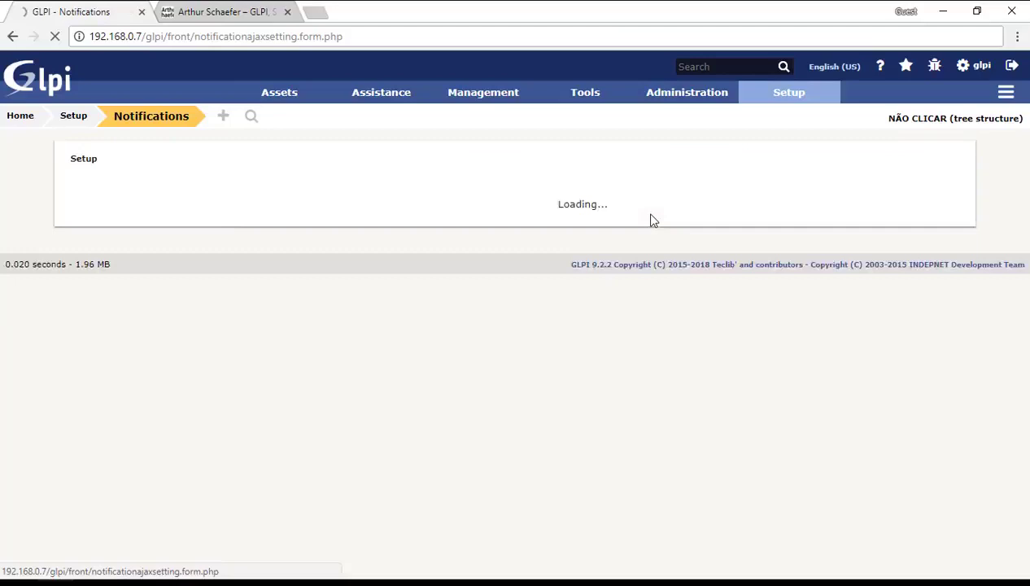
pyautogui.click(597, 194)
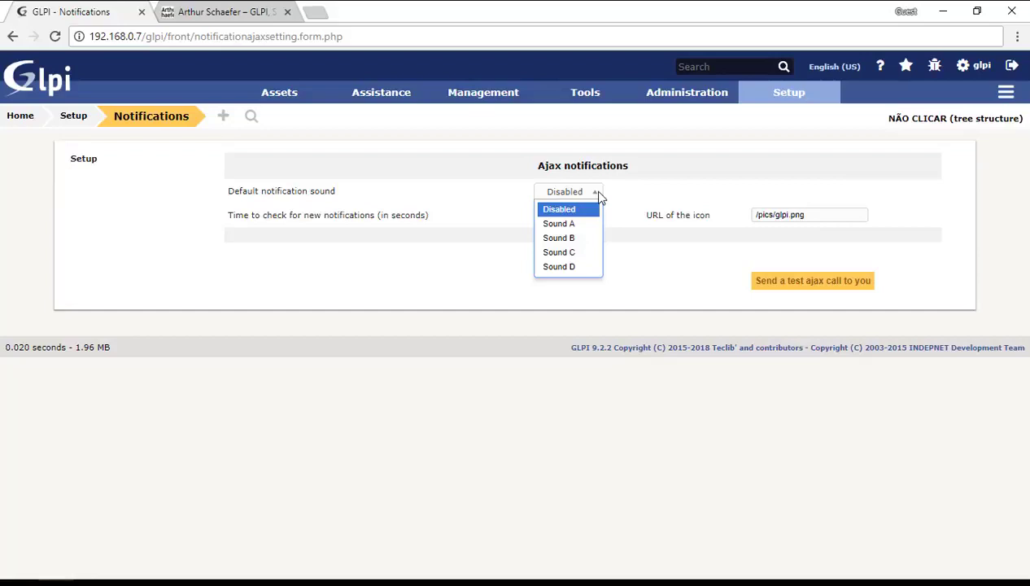
pyautogui.click(560, 223)
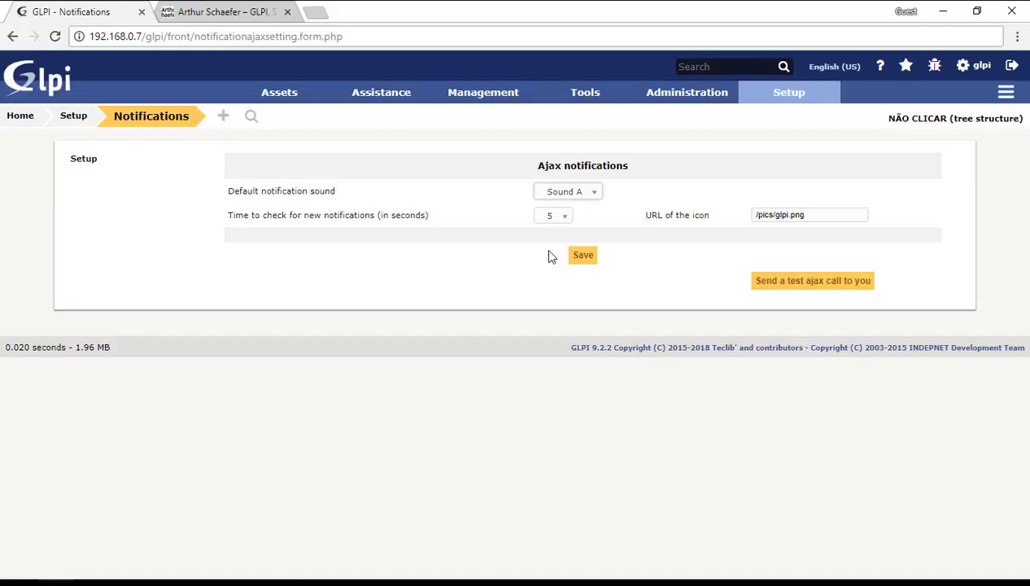
pyautogui.click(577, 255)
pyautogui.click(579, 192)
pyautogui.click(661, 200)
pyautogui.click(589, 255)
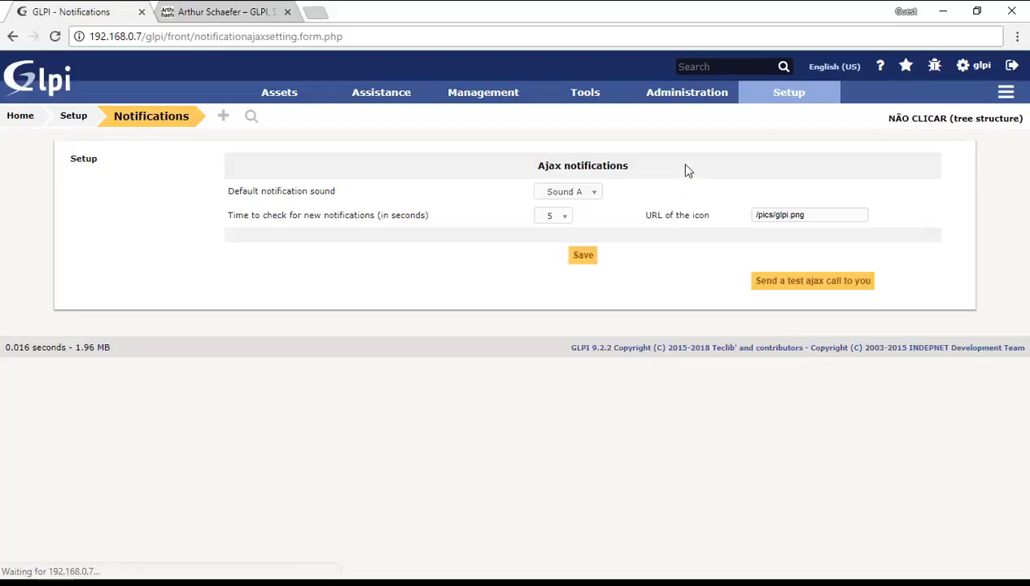
# Add a Ticket notification template named 'Test Ajax 1' and open its page.
pyautogui.moveTo(773, 108)
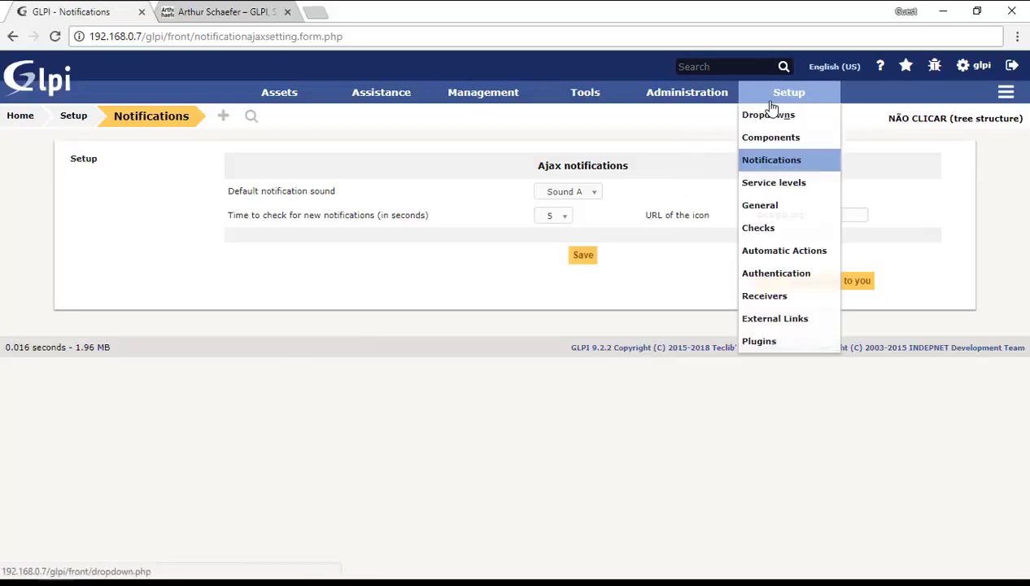
pyautogui.click(775, 164)
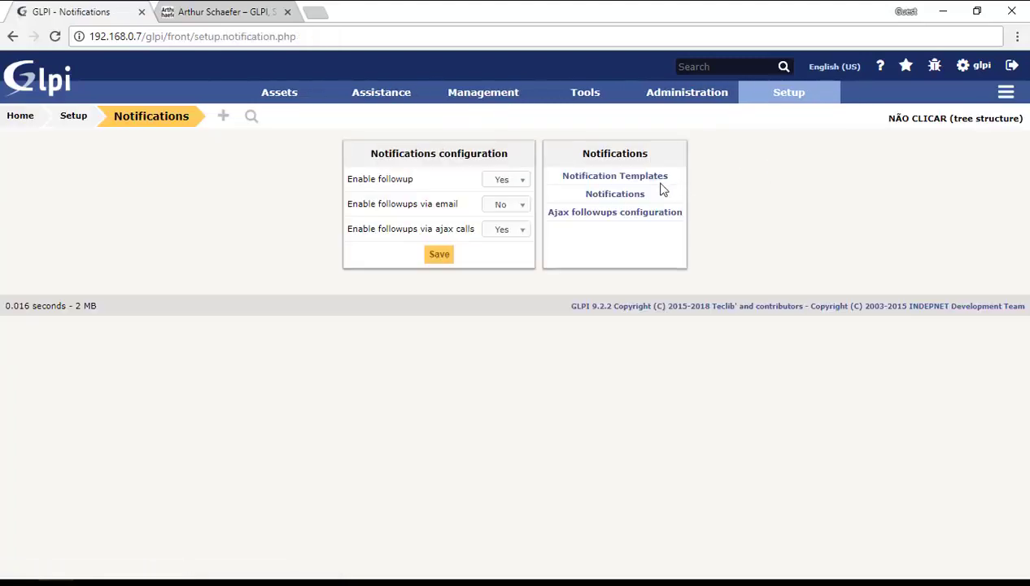
pyautogui.click(640, 181)
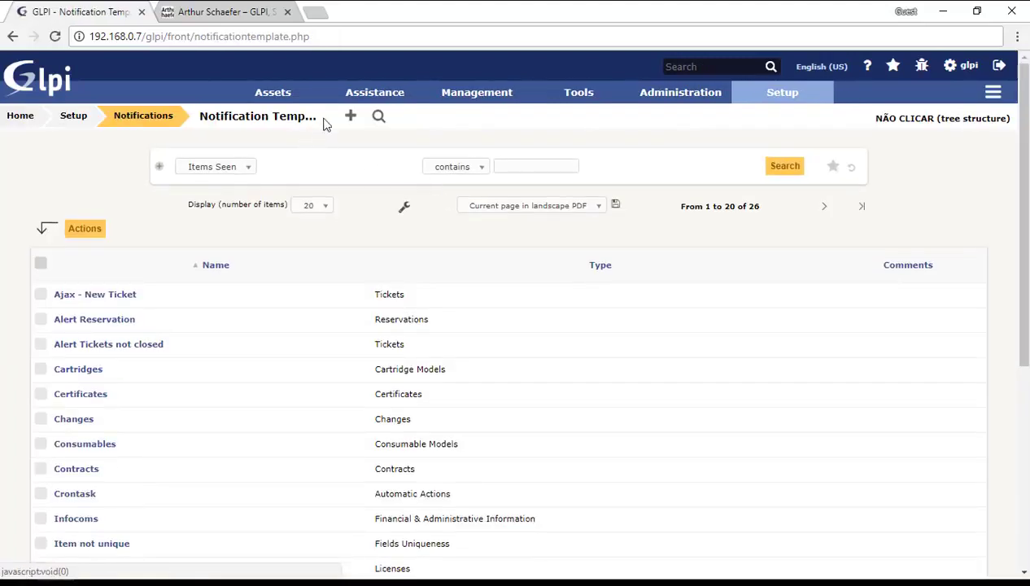
pyautogui.click(350, 118)
pyautogui.click(450, 222)
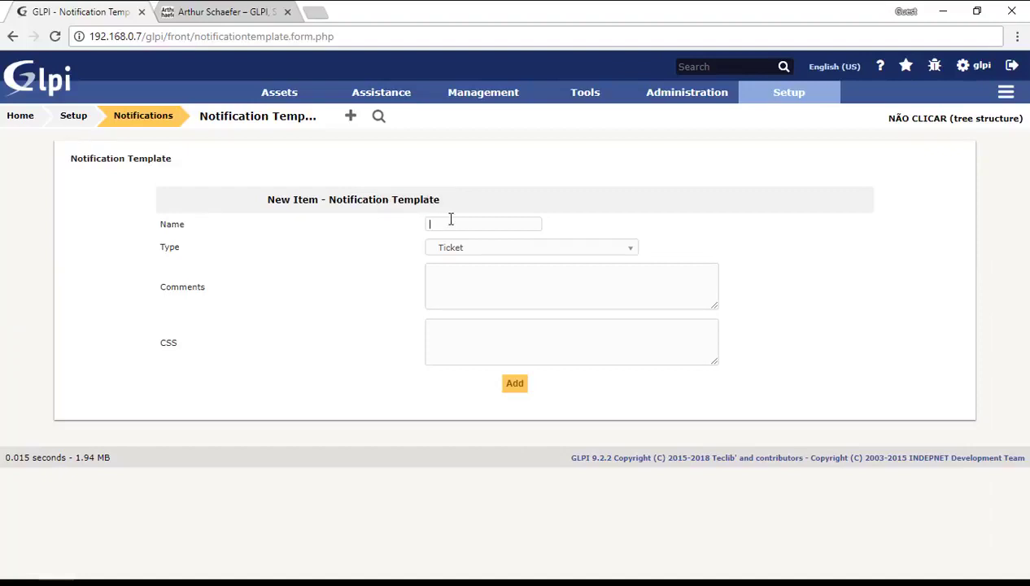
pyautogui.write('Test')
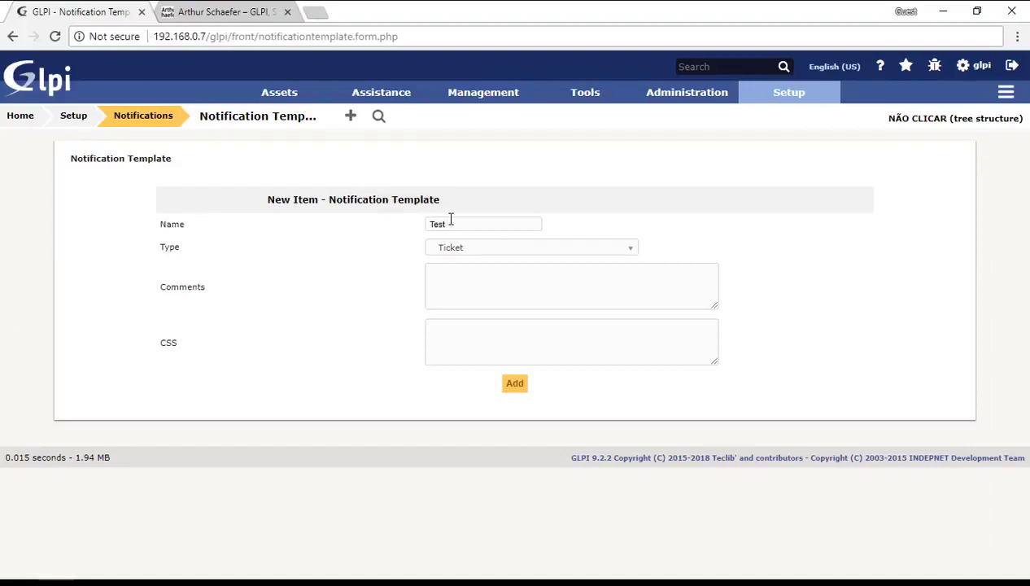
pyautogui.write(' Ajax 1')
pyautogui.click(514, 382)
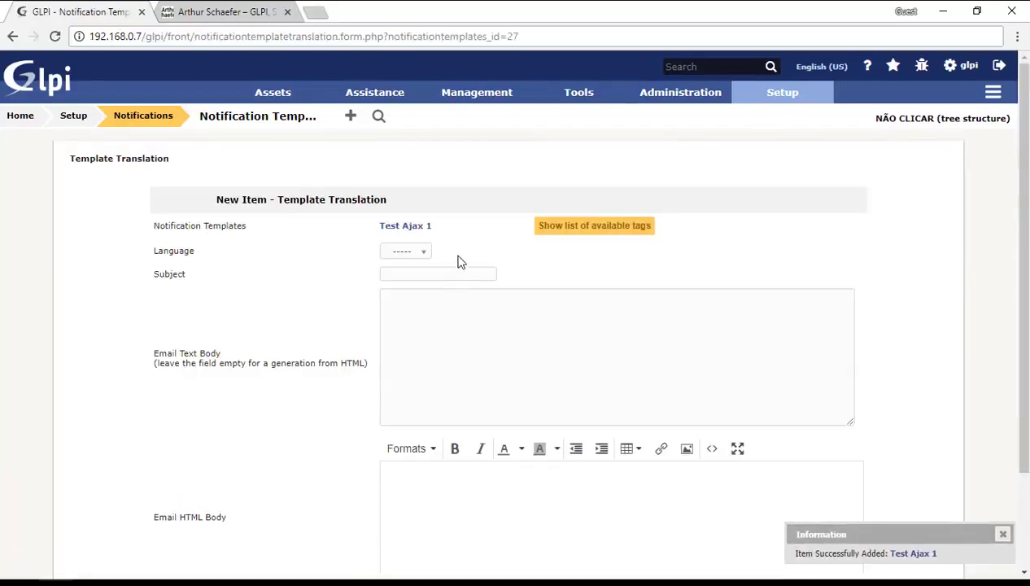
pyautogui.click(419, 228)
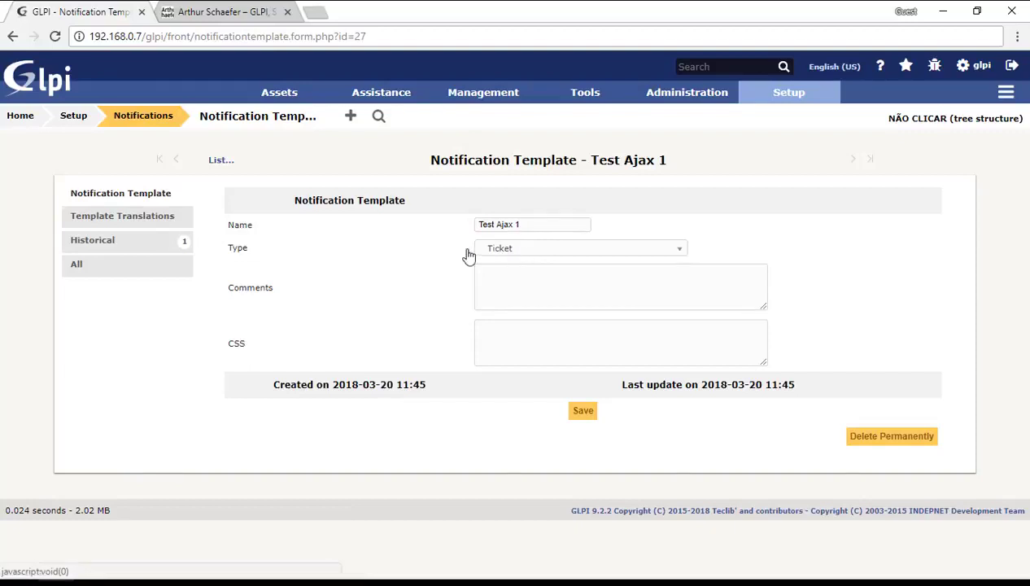
# Leave the template type as Ticket and go back to the blank translation form.
pyautogui.doubleClick(244, 248)
pyautogui.click(277, 258)
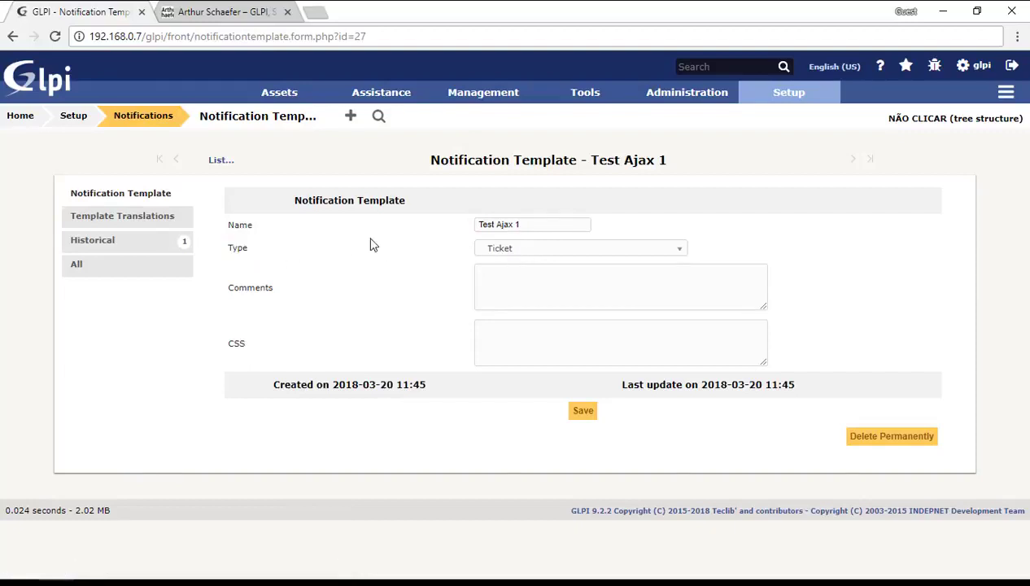
pyautogui.click(509, 256)
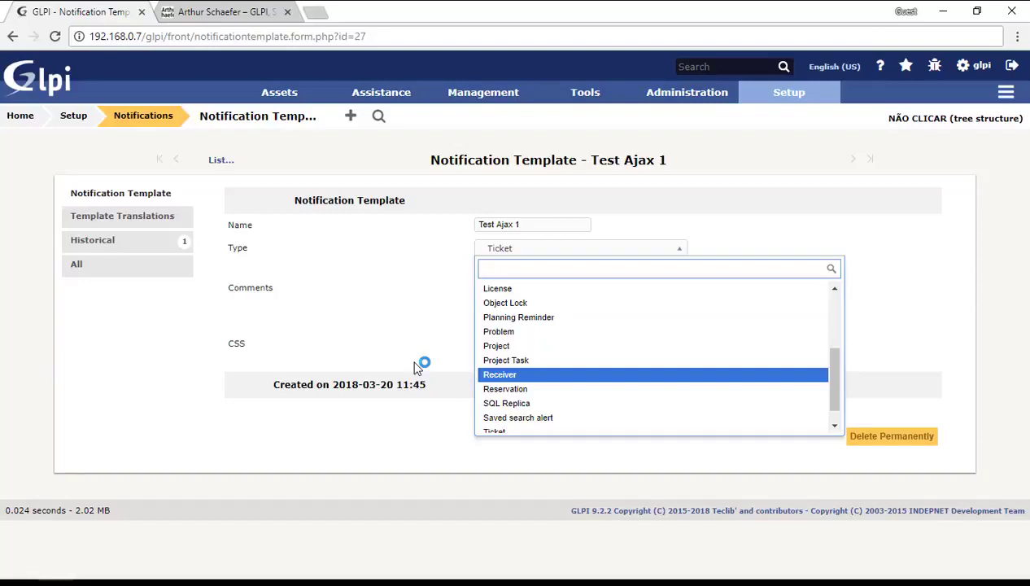
pyautogui.click(414, 367)
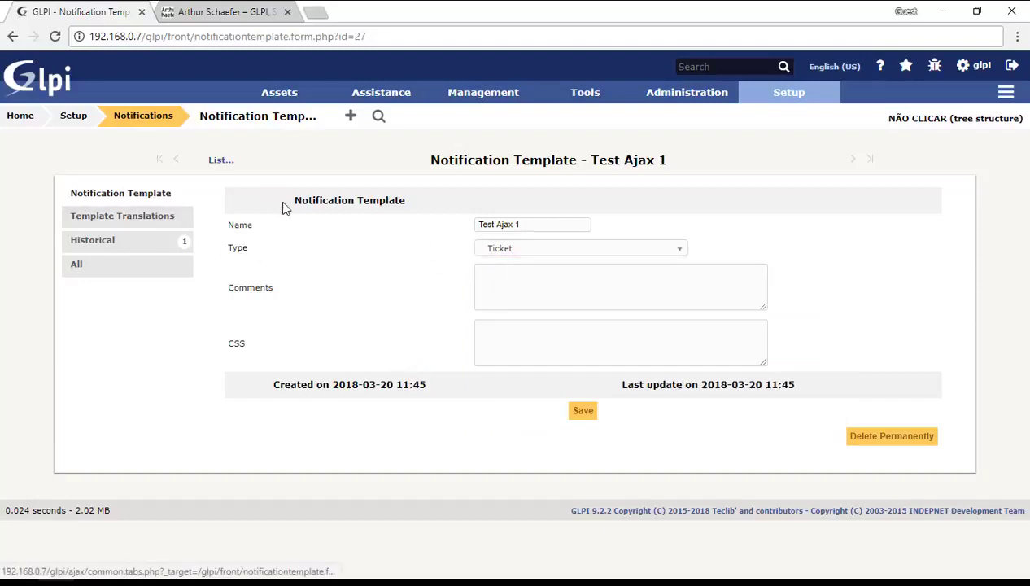
pyautogui.hotkey('alt', 'Left')
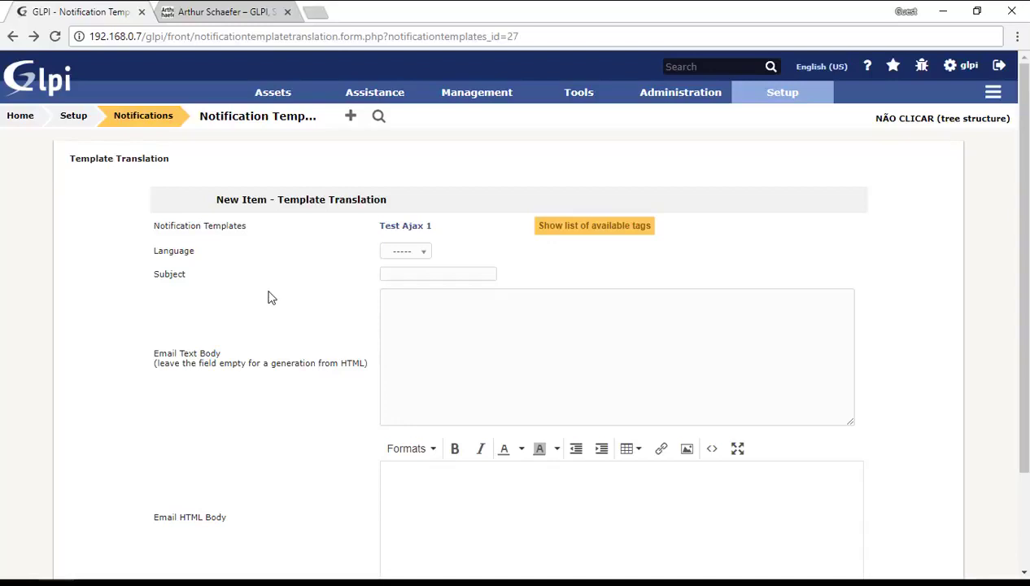
pyautogui.click(408, 274)
pyautogui.click(618, 232)
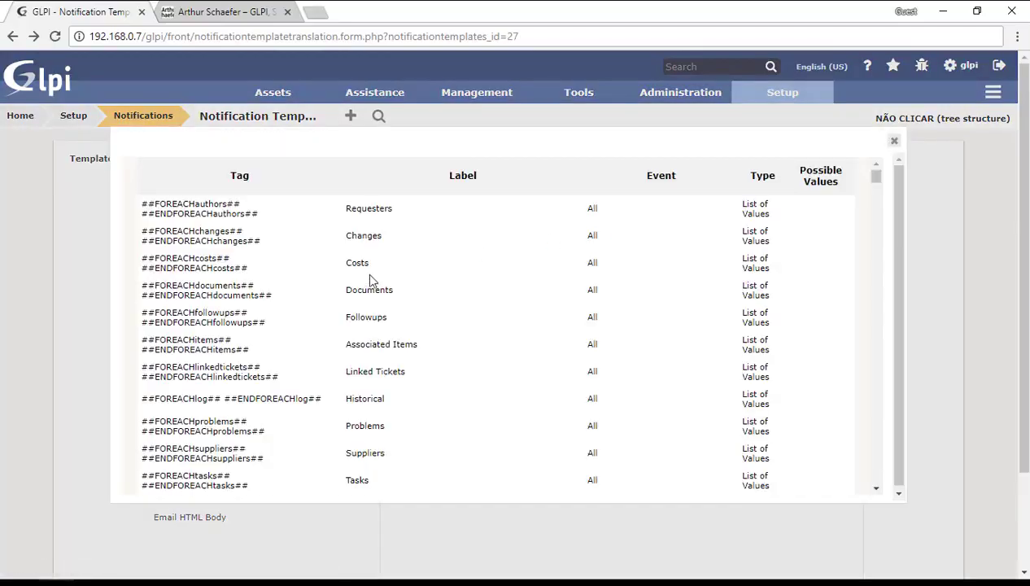
pyautogui.scroll(-10, 366, 285)
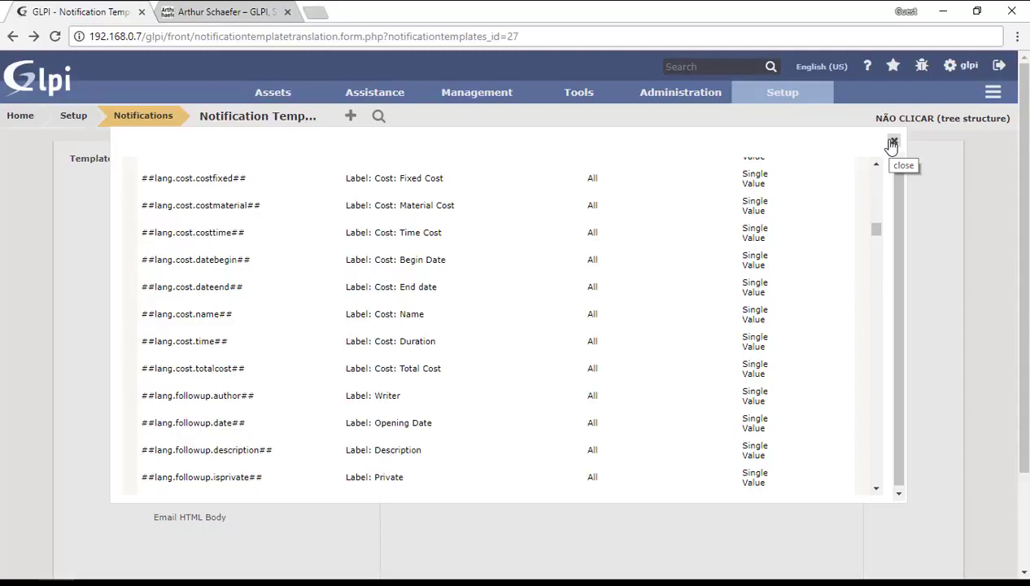
# Set the translation subject to the '##ticket.action## ##ticket.title##' tags.
pyautogui.click(893, 144)
pyautogui.click(534, 329)
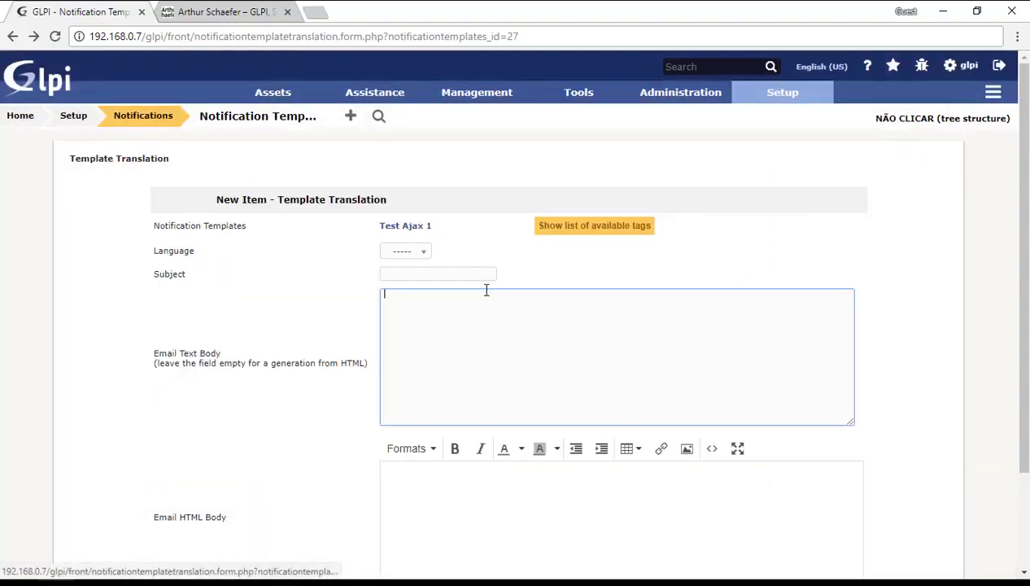
pyautogui.click(409, 275)
pyautogui.write('##')
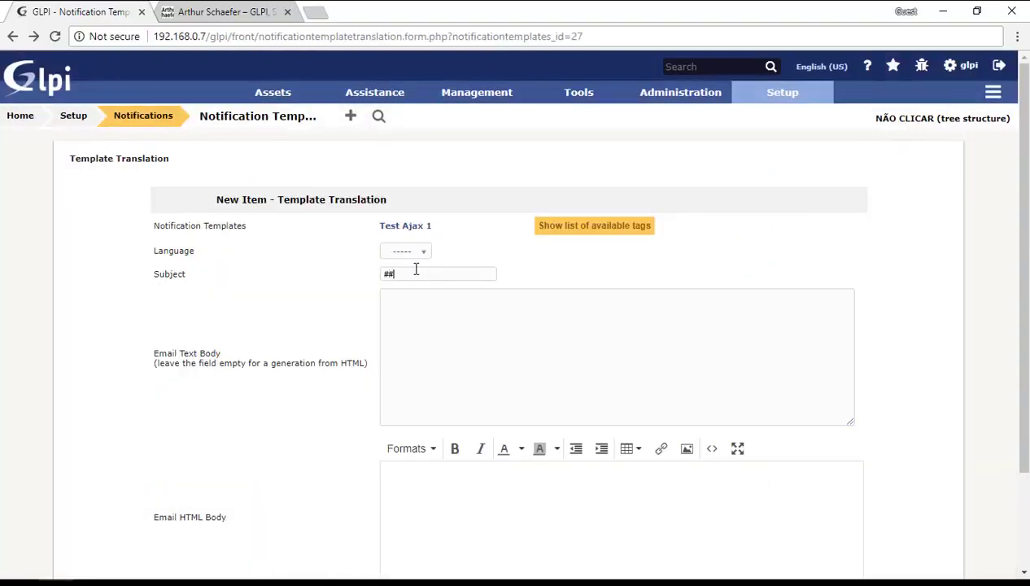
pyautogui.write('ticke')
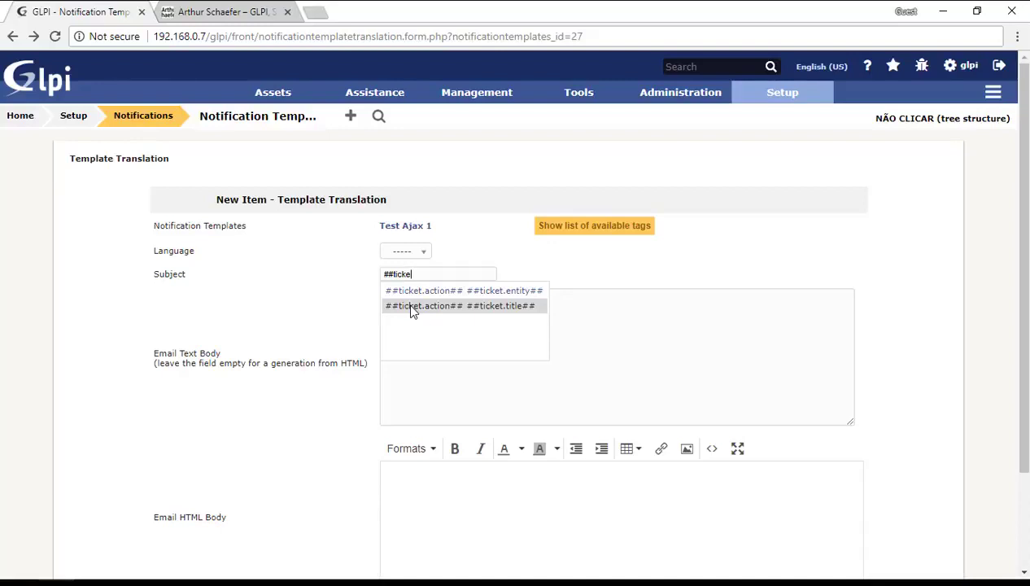
pyautogui.click(413, 306)
# Paste the same tags into the Email HTML Body and add the translation.
pyautogui.click(426, 310)
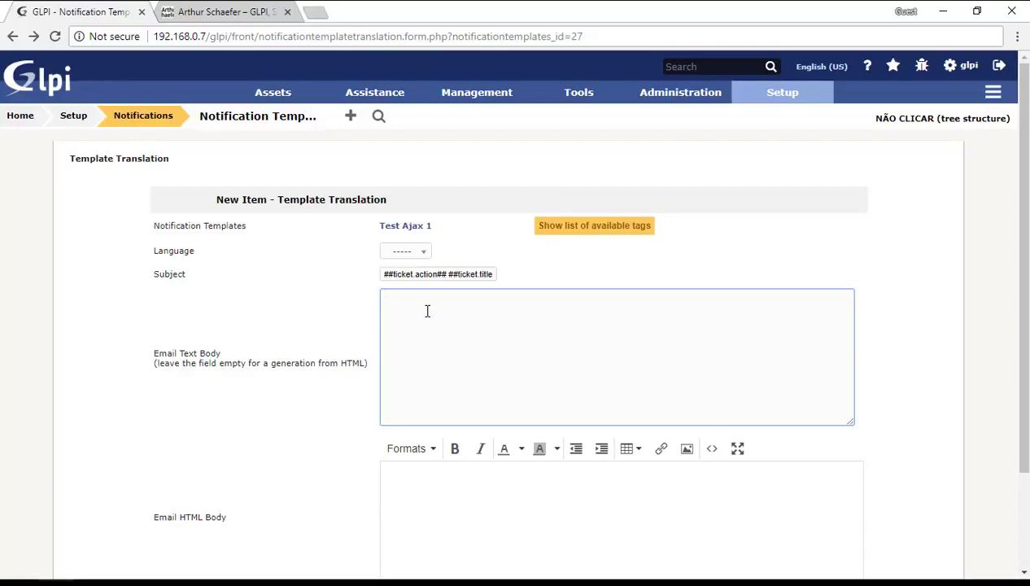
pyautogui.scroll(-3, 439, 329)
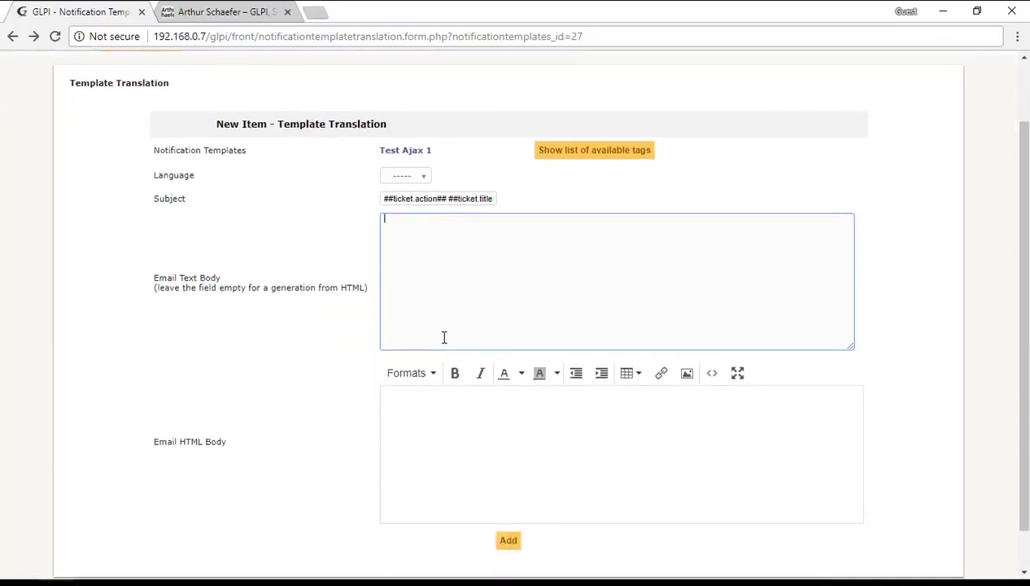
pyautogui.click(449, 370)
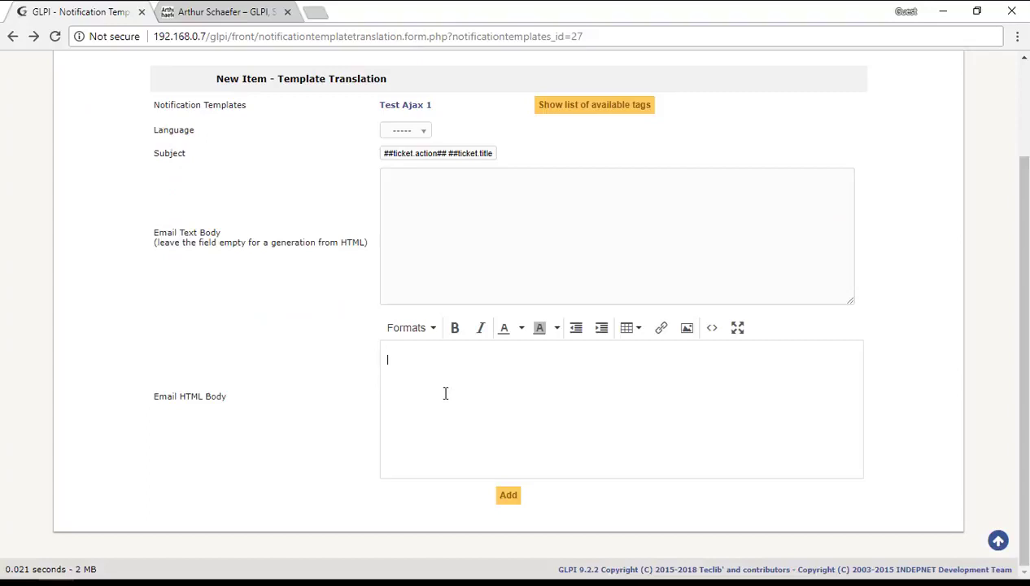
pyautogui.tripleClick(460, 153)
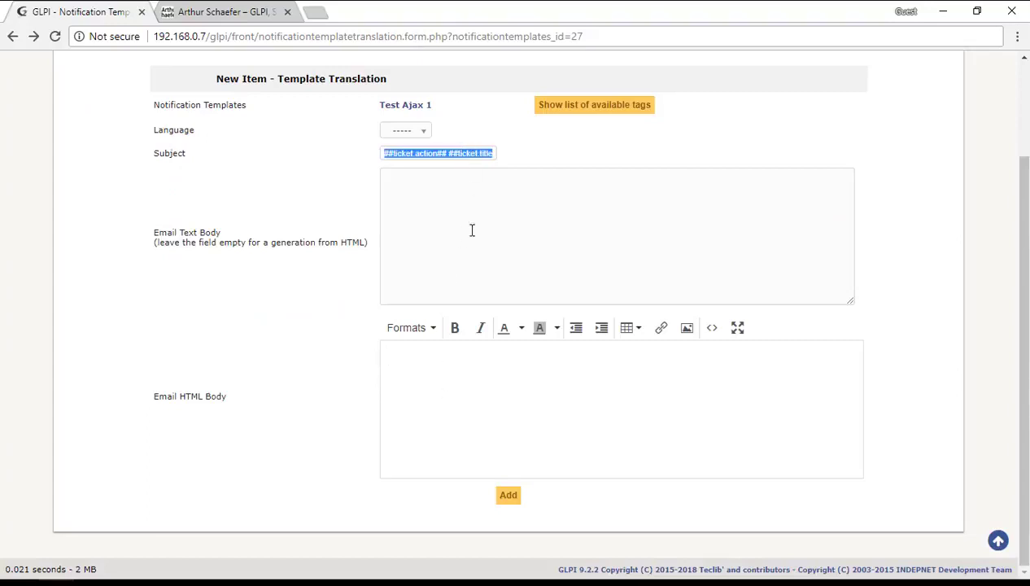
pyautogui.click(472, 380)
pyautogui.write('##ticket.action## ##ticket.title##')
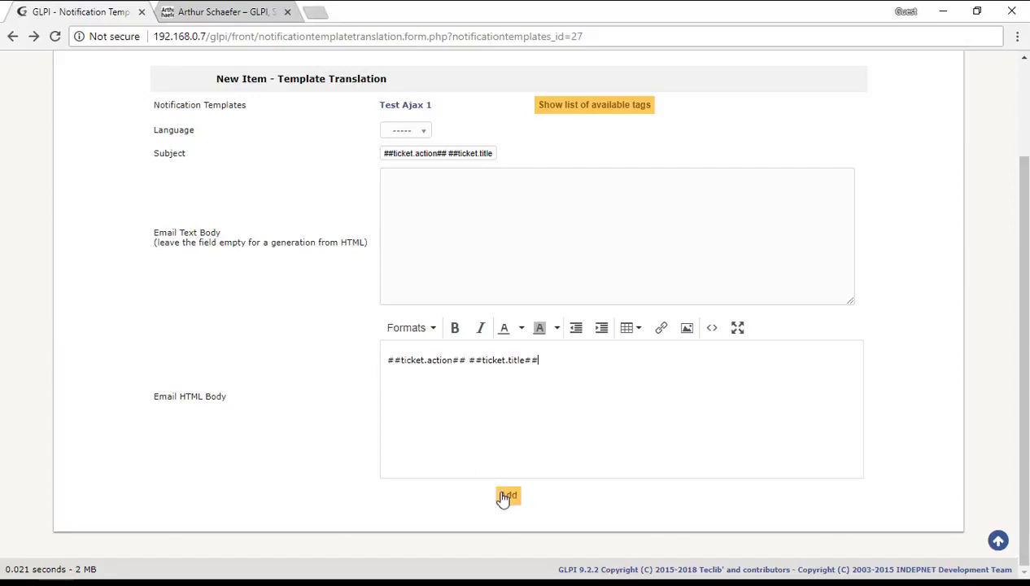
pyautogui.click(504, 497)
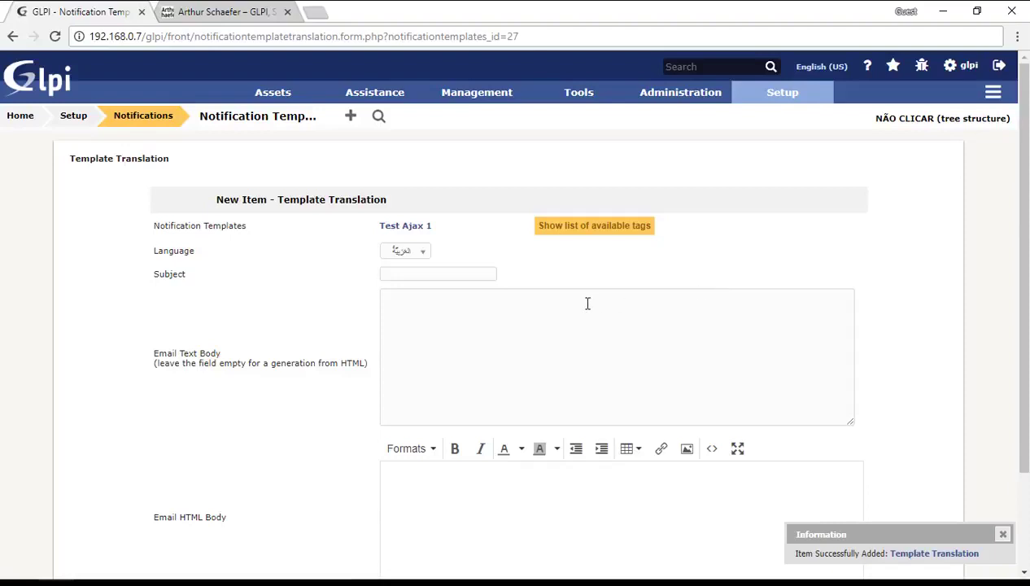
# Start a new notification under Setup > Notifications named 'Test Ajax 1'.
pyautogui.moveTo(774, 96)
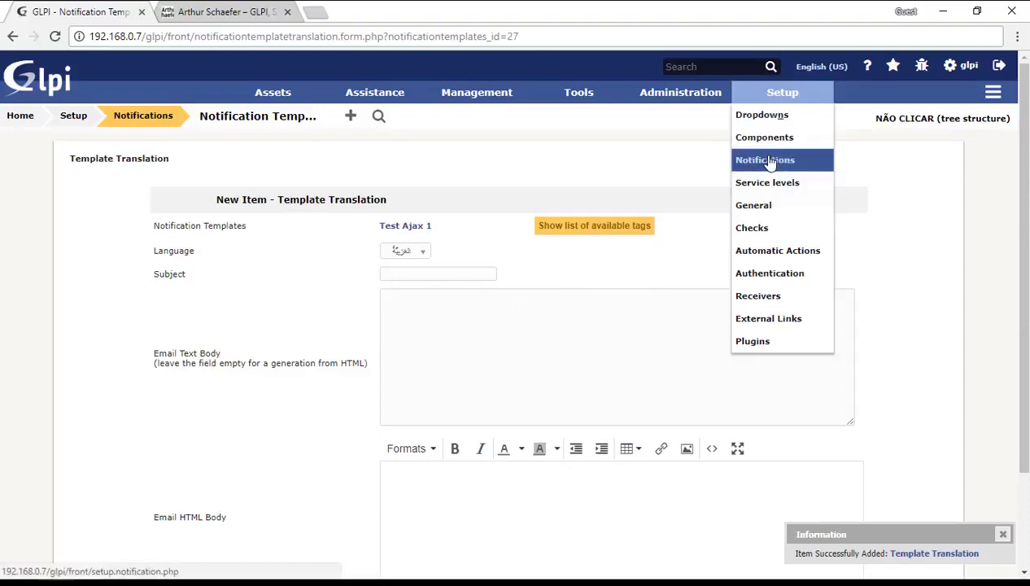
pyautogui.click(766, 161)
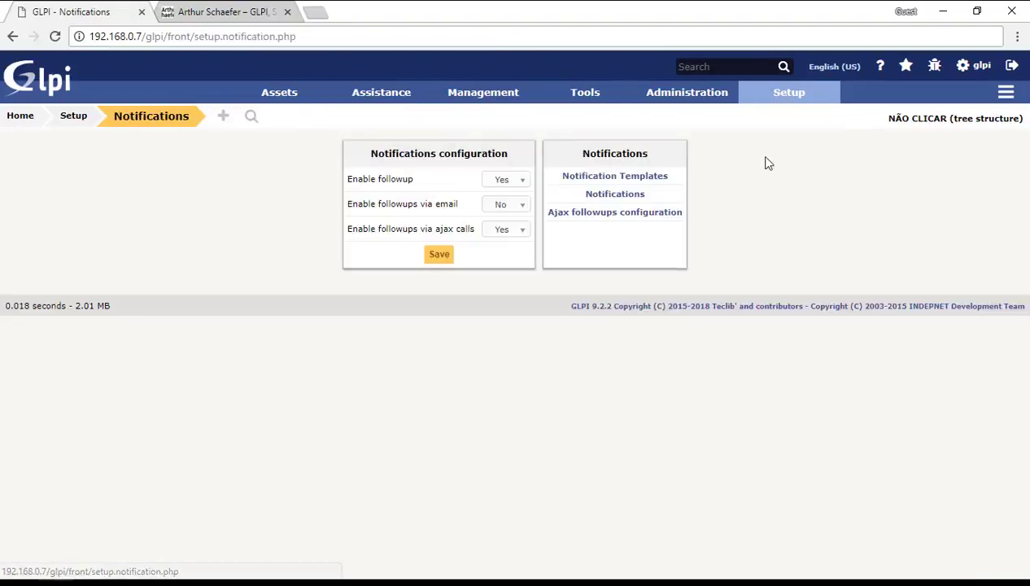
pyautogui.click(614, 195)
pyautogui.click(310, 116)
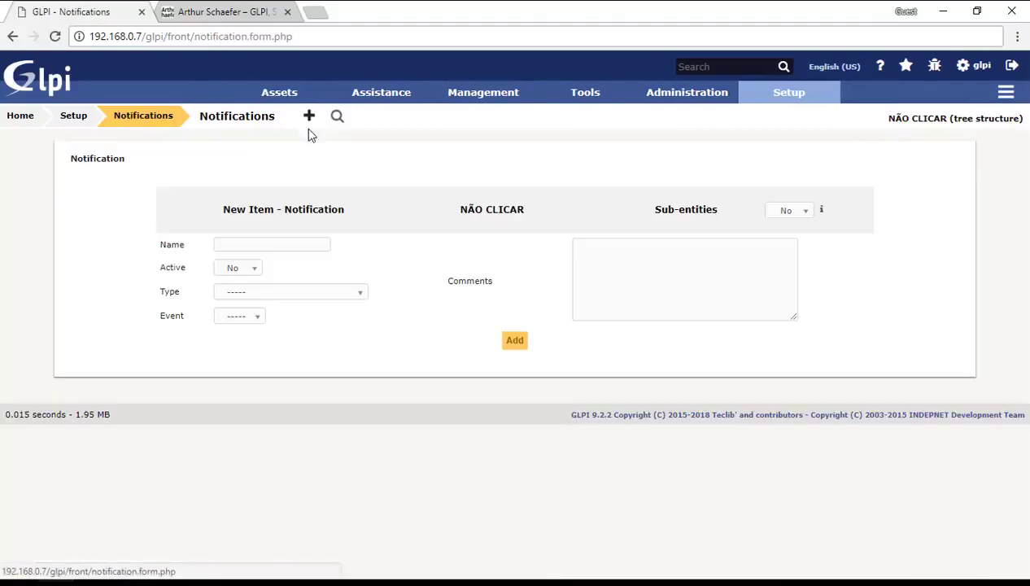
pyautogui.click(252, 239)
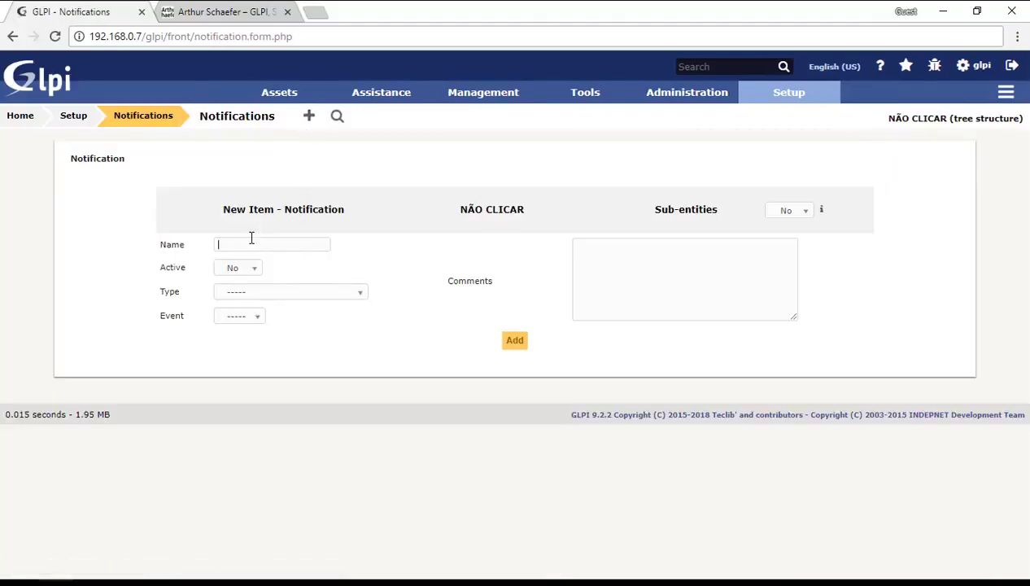
pyautogui.write('Test Ajax')
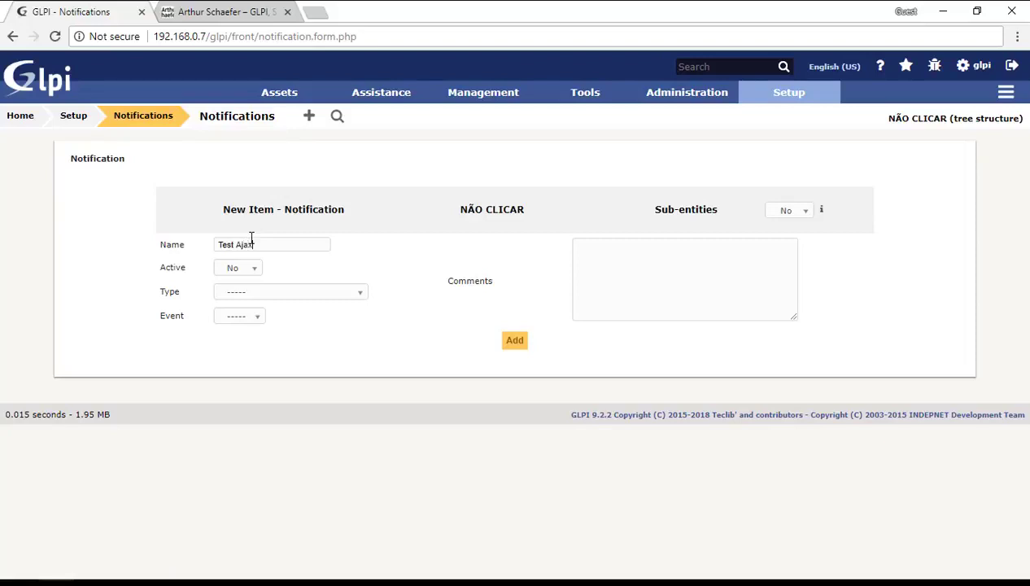
pyautogui.write('-I')
# Make it active, type Ticket, event New Ticket, sub-entities Yes, and add it.
pyautogui.click(236, 268)
pyautogui.click(228, 299)
pyautogui.click(262, 301)
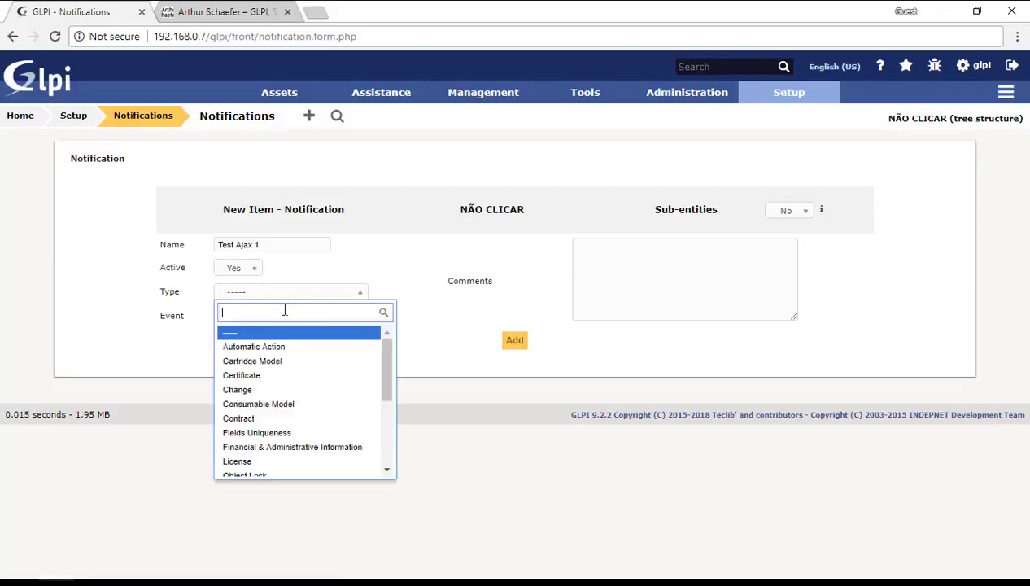
pyautogui.write('tick')
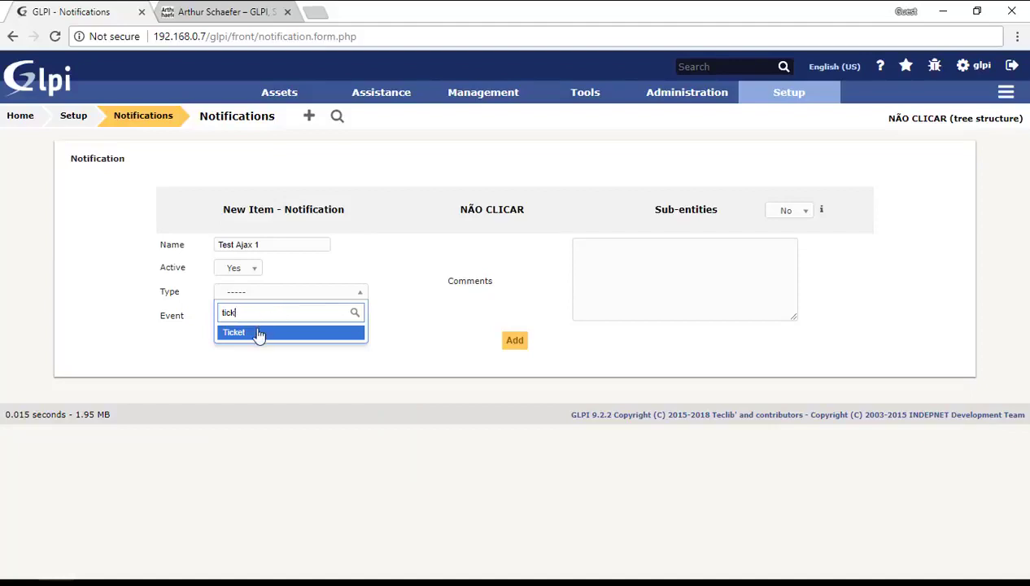
pyautogui.click(254, 332)
pyautogui.click(251, 319)
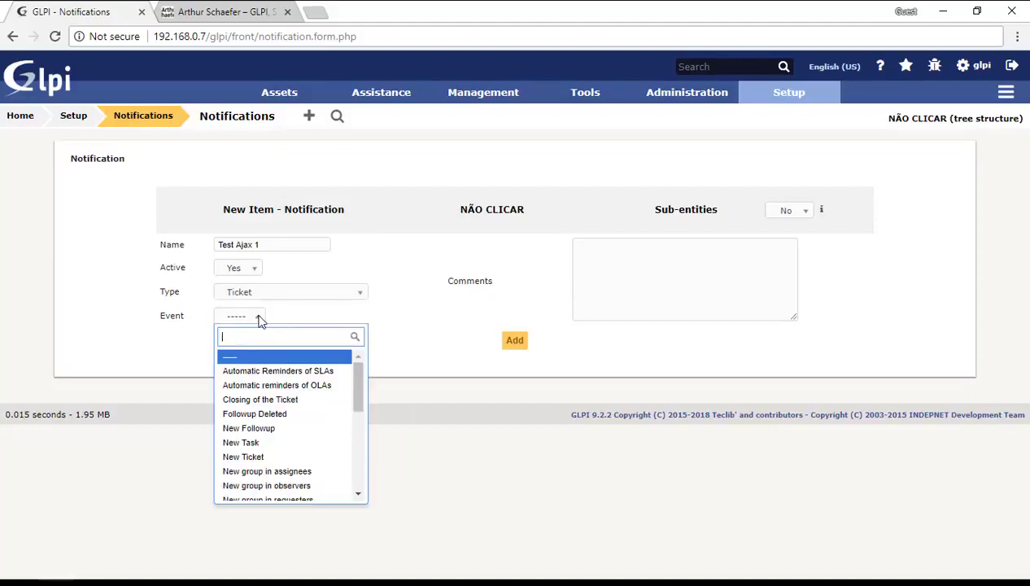
pyautogui.write('ne')
pyautogui.click(234, 385)
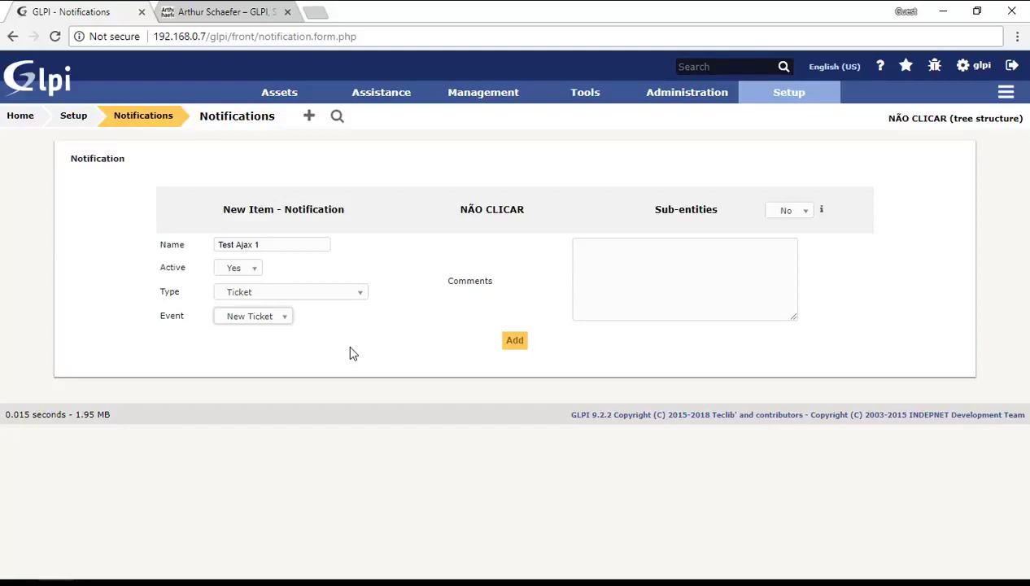
pyautogui.click(782, 210)
pyautogui.click(781, 238)
pyautogui.click(515, 342)
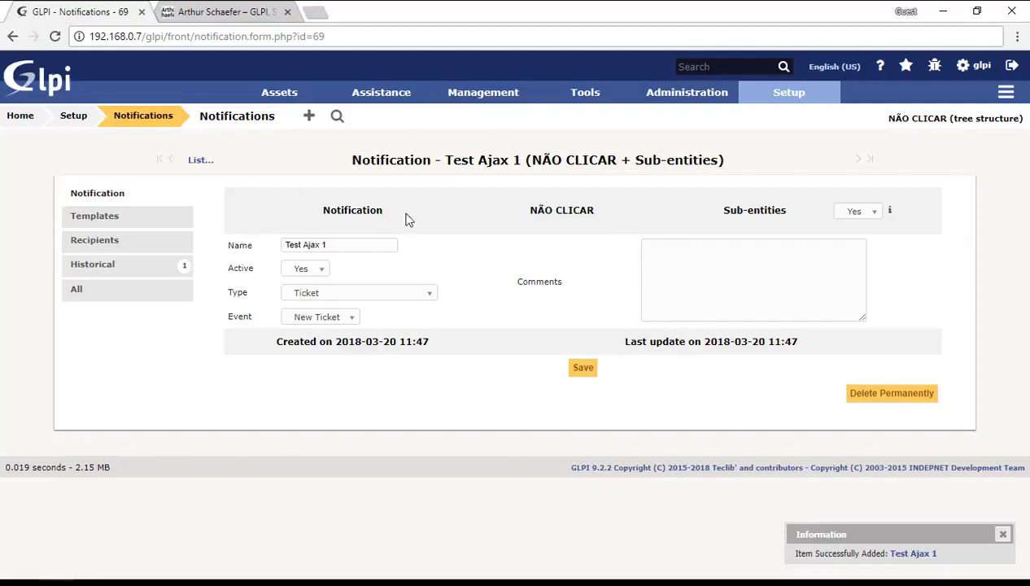
# On the Templates tab, add the Test Ajax 1 template with mode Ajax.
pyautogui.click(139, 222)
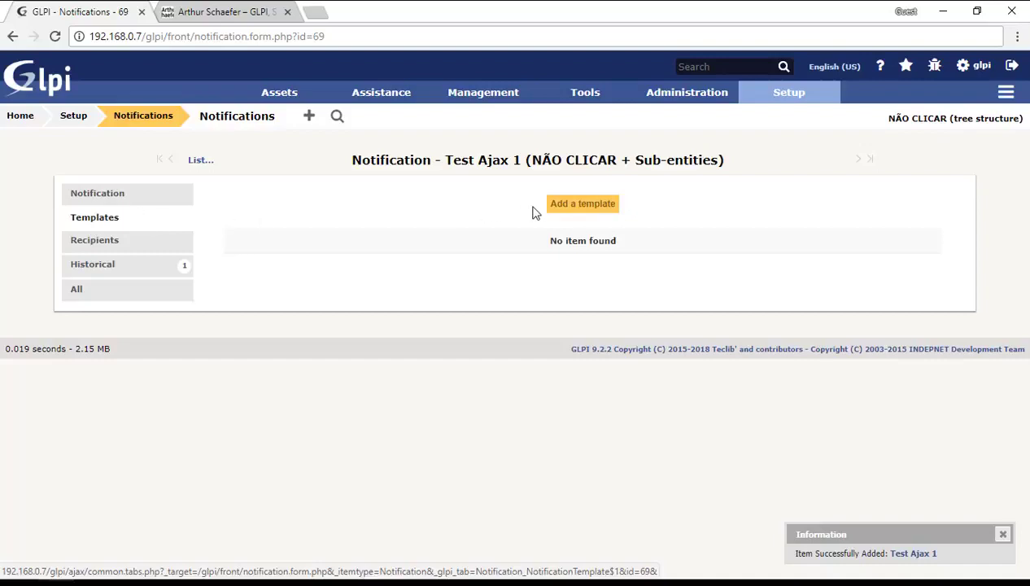
pyautogui.click(570, 214)
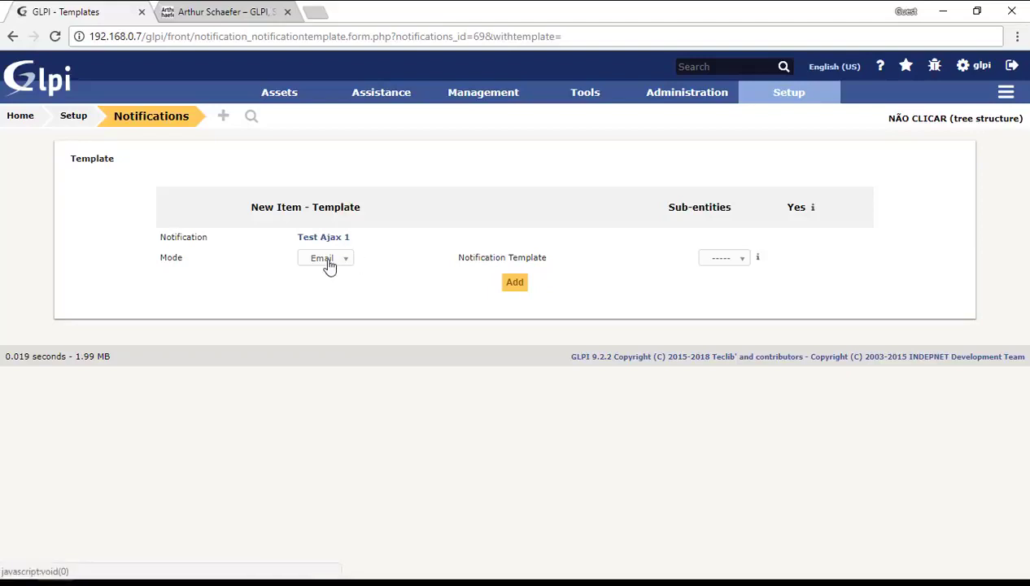
pyautogui.click(327, 259)
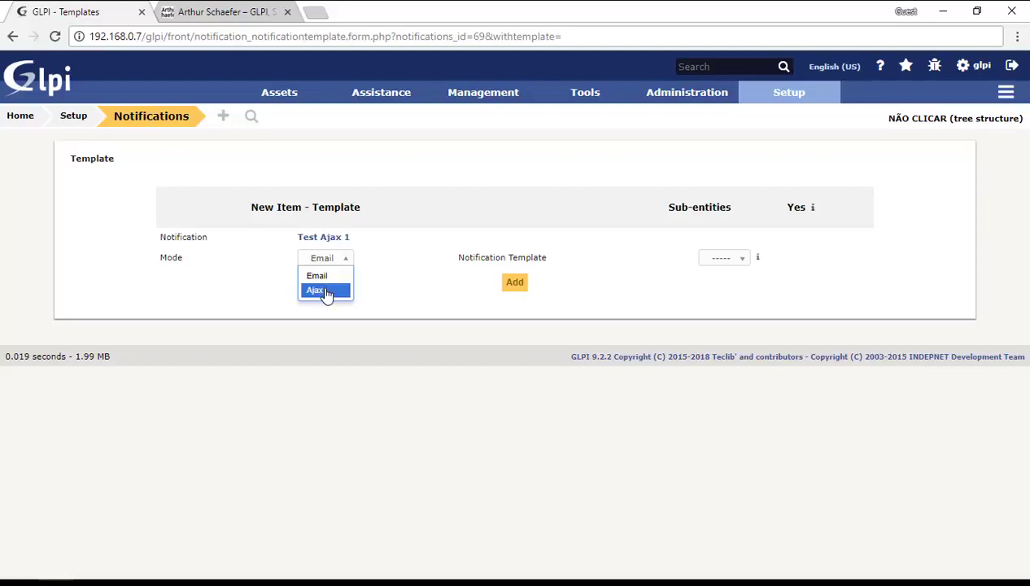
pyautogui.click(325, 291)
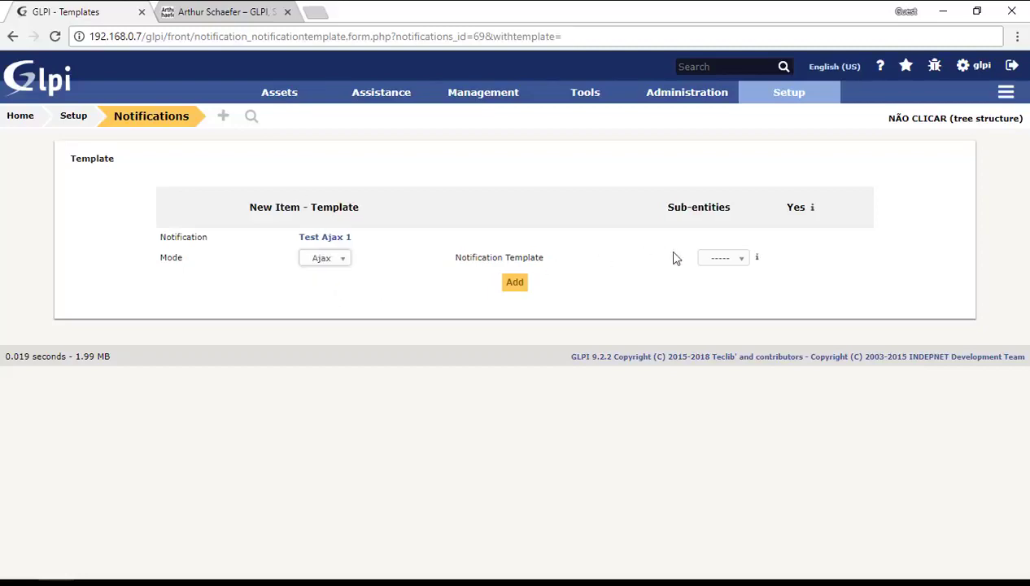
pyautogui.click(736, 257)
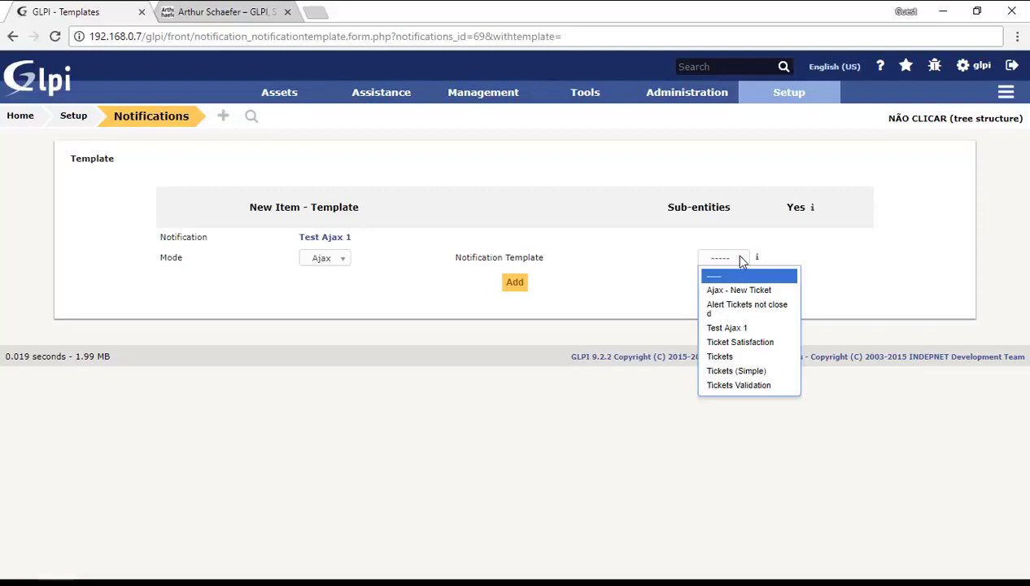
pyautogui.click(752, 328)
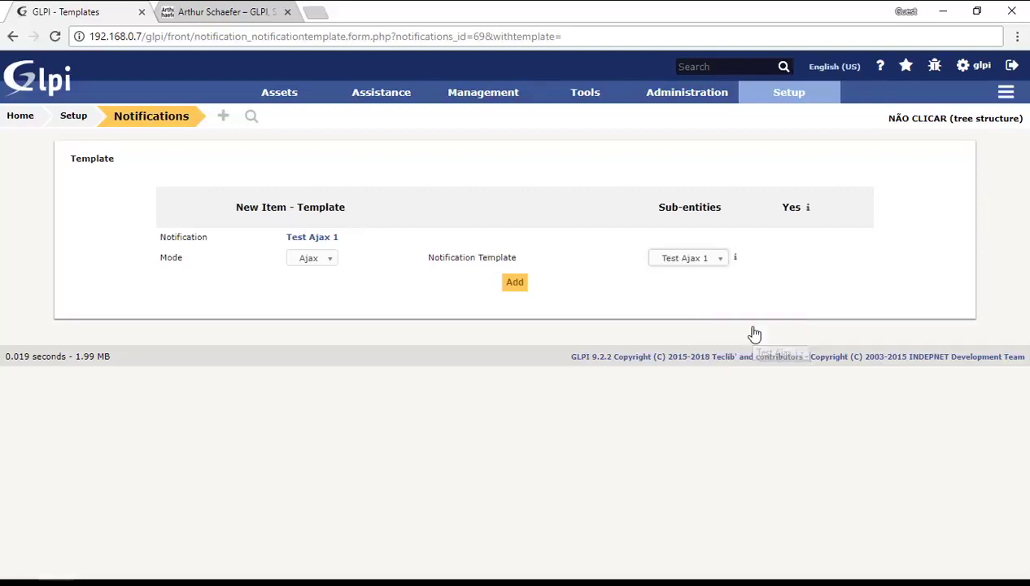
pyautogui.click(517, 284)
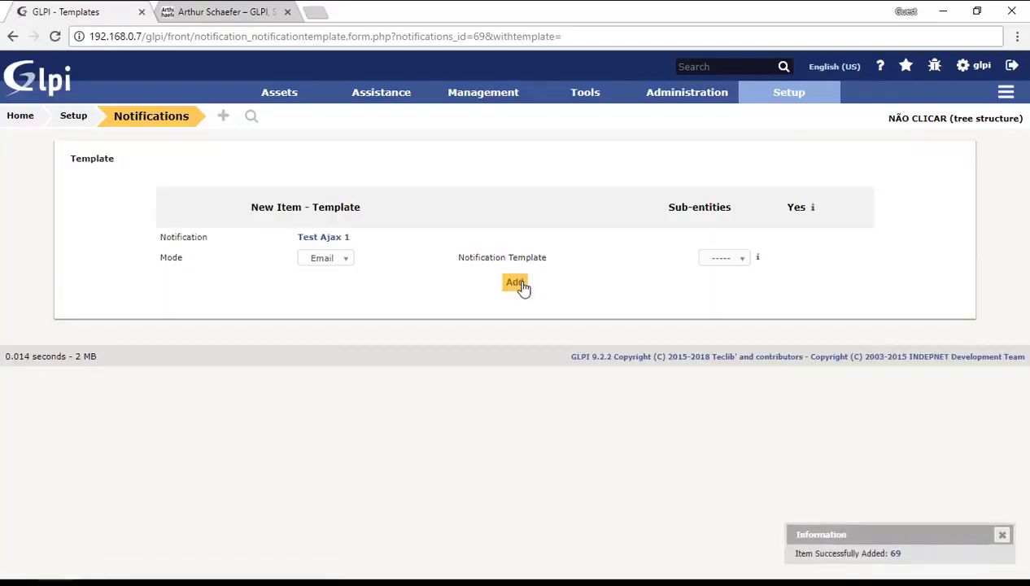
# Add Profile: Super-Admin and Profile: Self-Service as recipients and update.
pyautogui.click(329, 239)
pyautogui.click(160, 242)
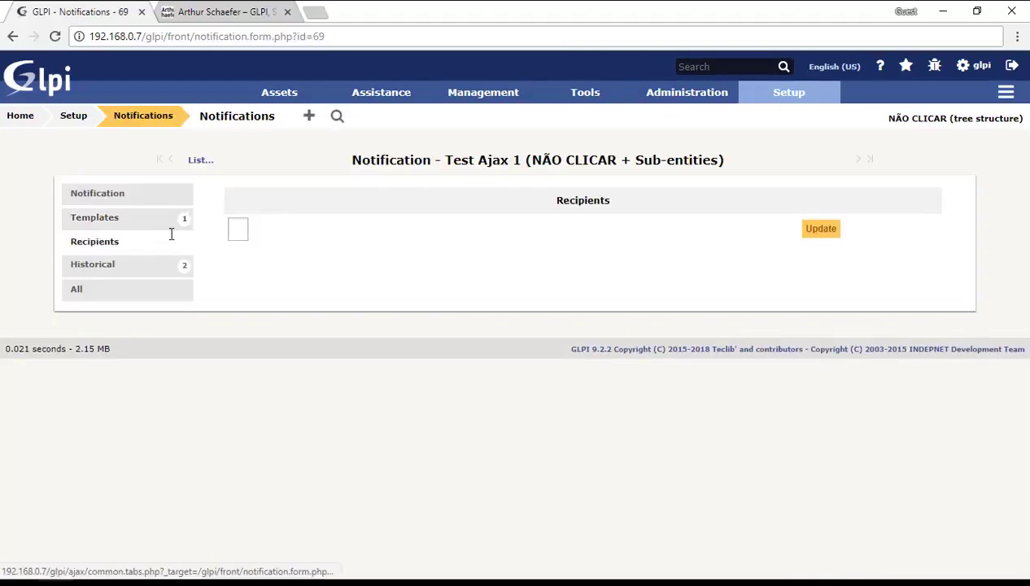
pyautogui.click(237, 227)
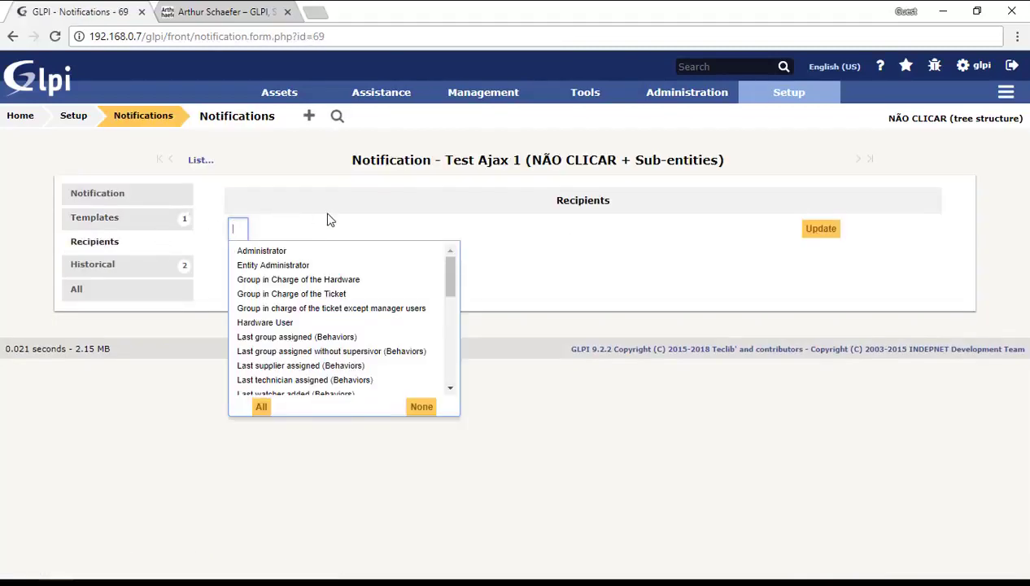
pyautogui.write('super')
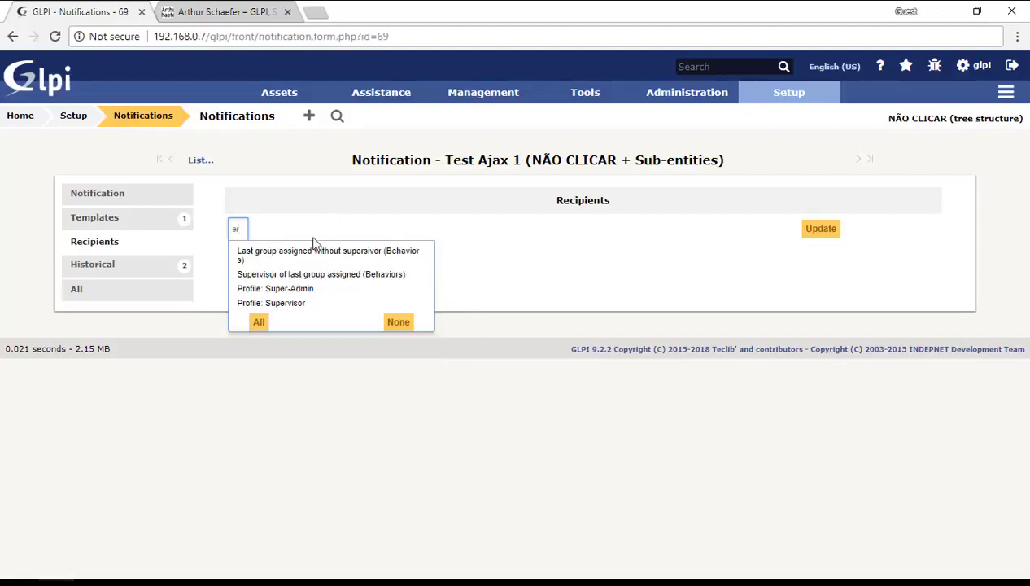
pyautogui.click(296, 291)
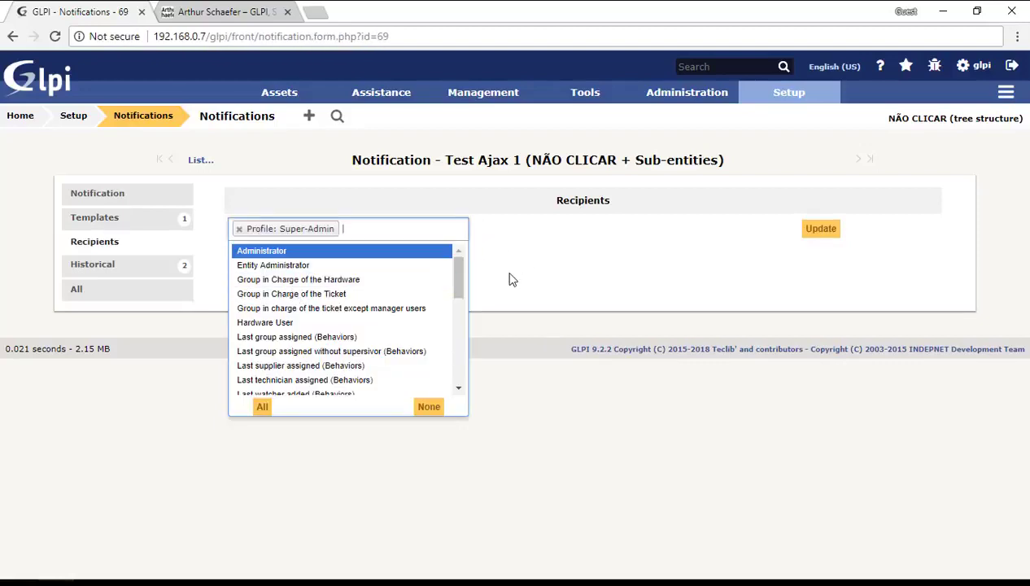
pyautogui.write('self')
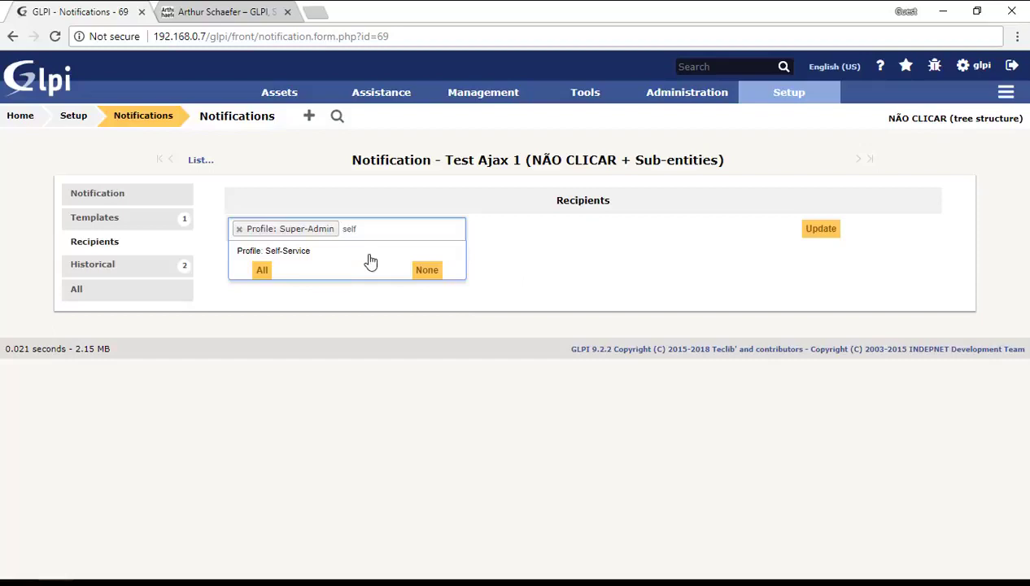
pyautogui.click(356, 254)
pyautogui.click(636, 200)
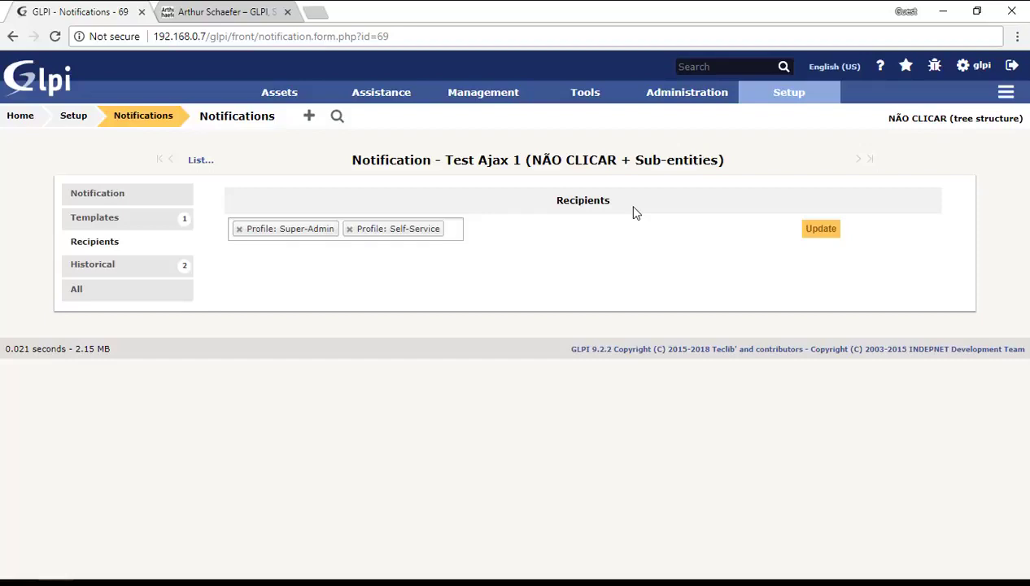
pyautogui.click(833, 236)
pyautogui.moveTo(793, 99)
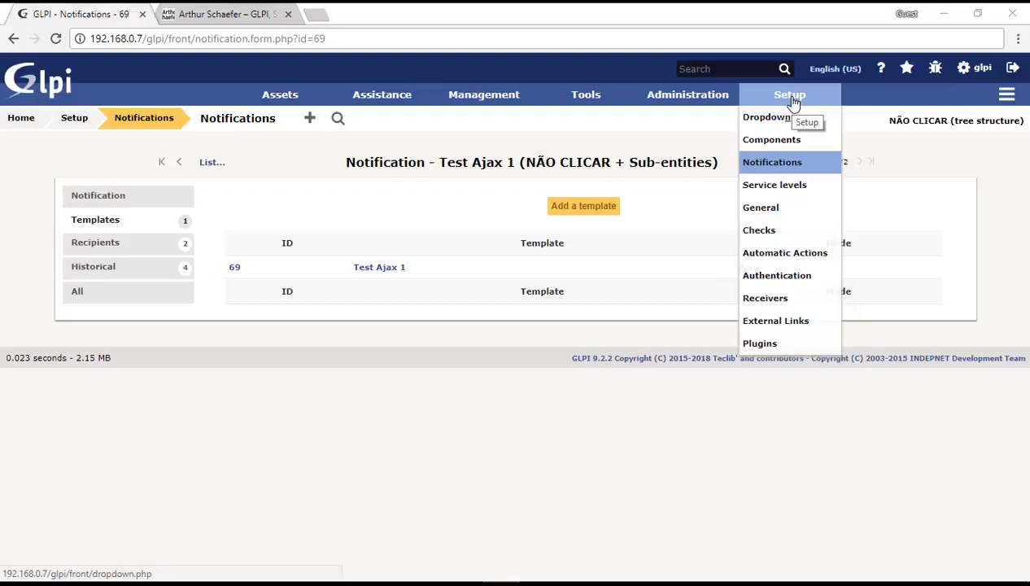
# Bring the Firefox window with the GLPI login page to the front and maximize it.
pyautogui.hotkey('alt', 'Tab')
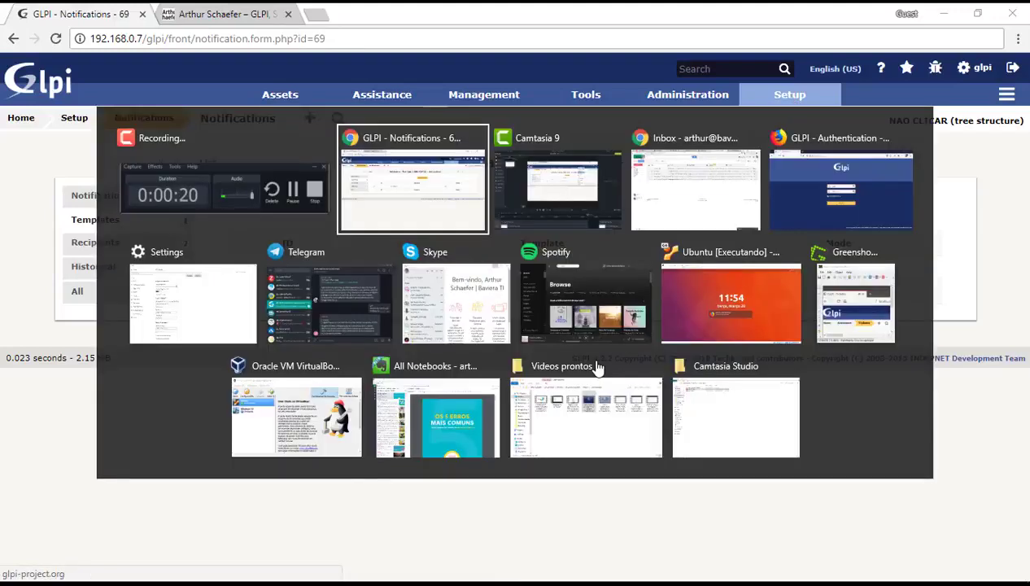
pyautogui.hotkey('alt', 'Tab')
pyautogui.hotkey('alt', 'Tab')
pyautogui.hotkey('alt', 'Tab')
pyautogui.press('Escape')
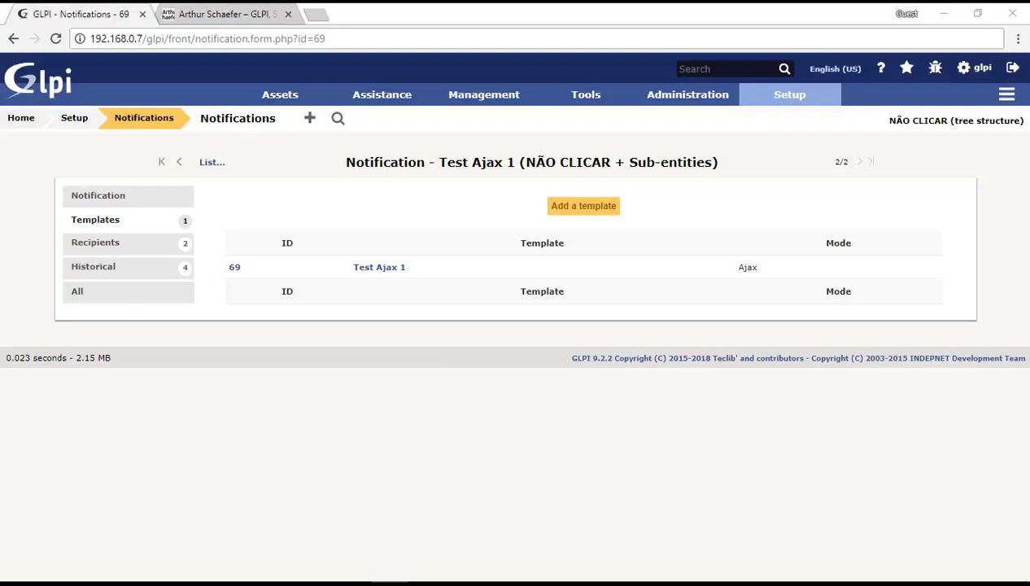
pyautogui.hotkey('alt', 'Tab')
pyautogui.moveTo(191, 168); pyautogui.dragTo(364, 7)
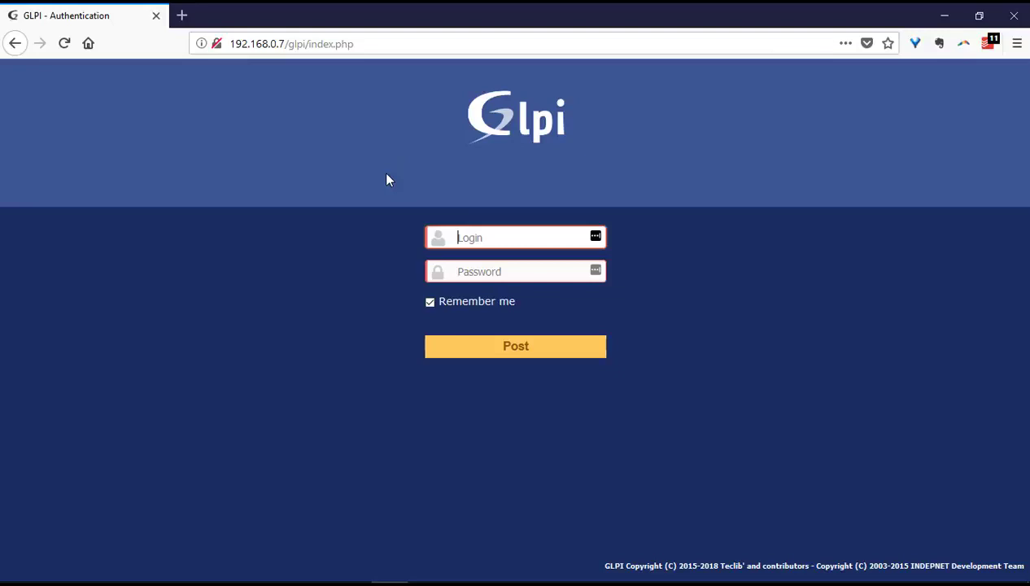
# Enter the login name and password to sign in to GLPI.
pyautogui.write('glpi')
pyautogui.press('Tab')
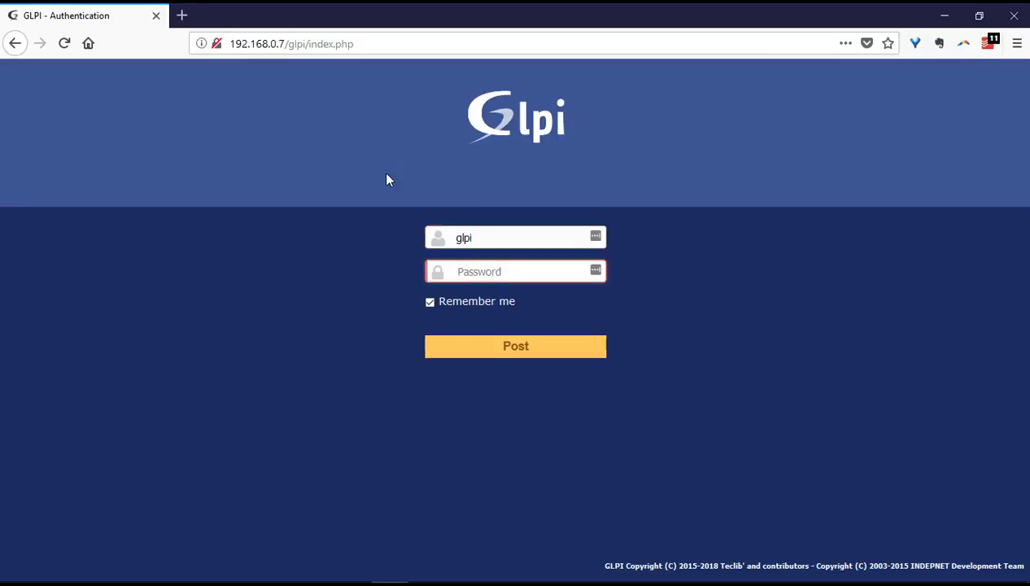
pyautogui.write('glpi')
pyautogui.press('Return')
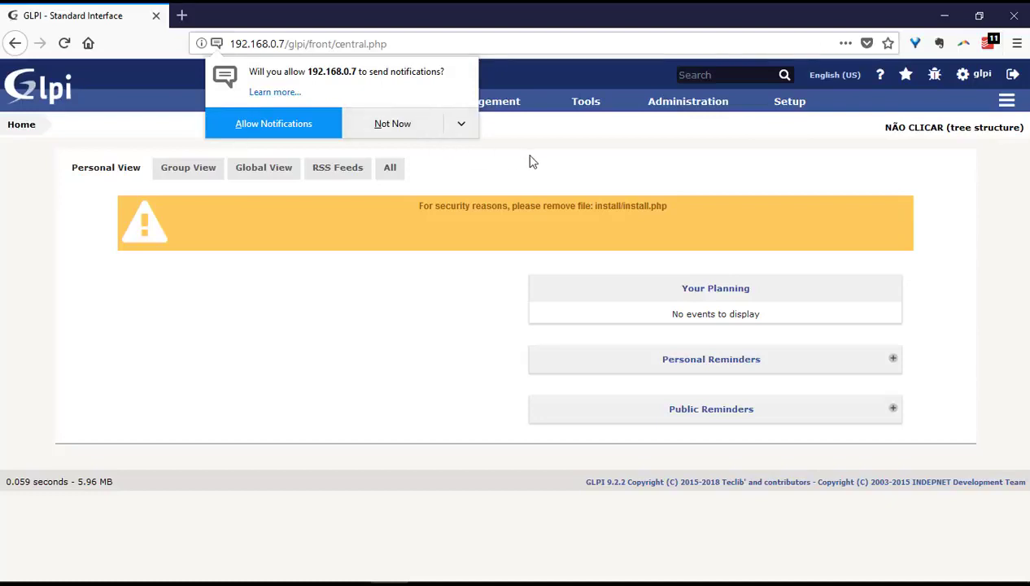
# Allow notifications for the GLPI site in Firefox's permission prompt.
pyautogui.click(265, 128)
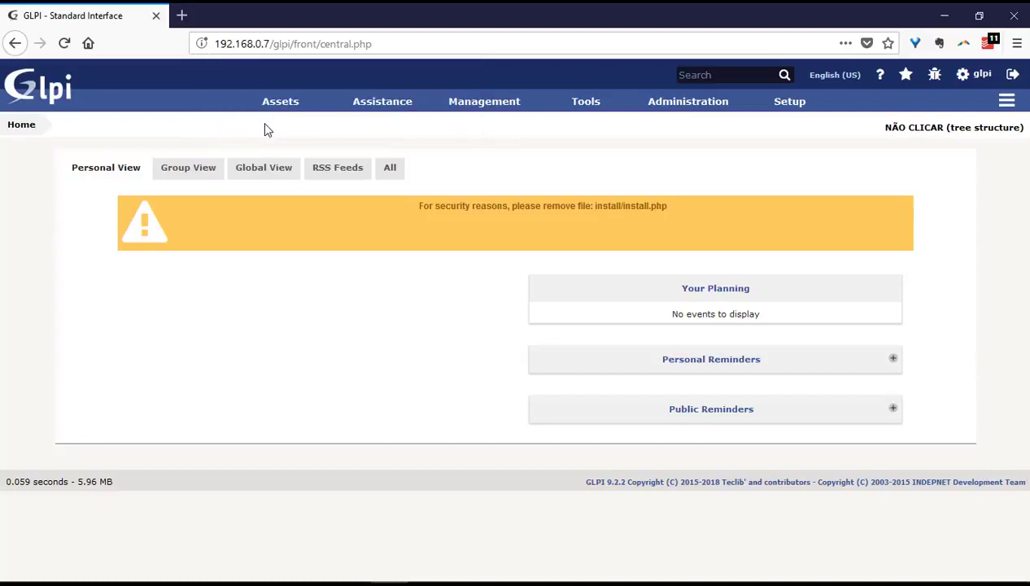